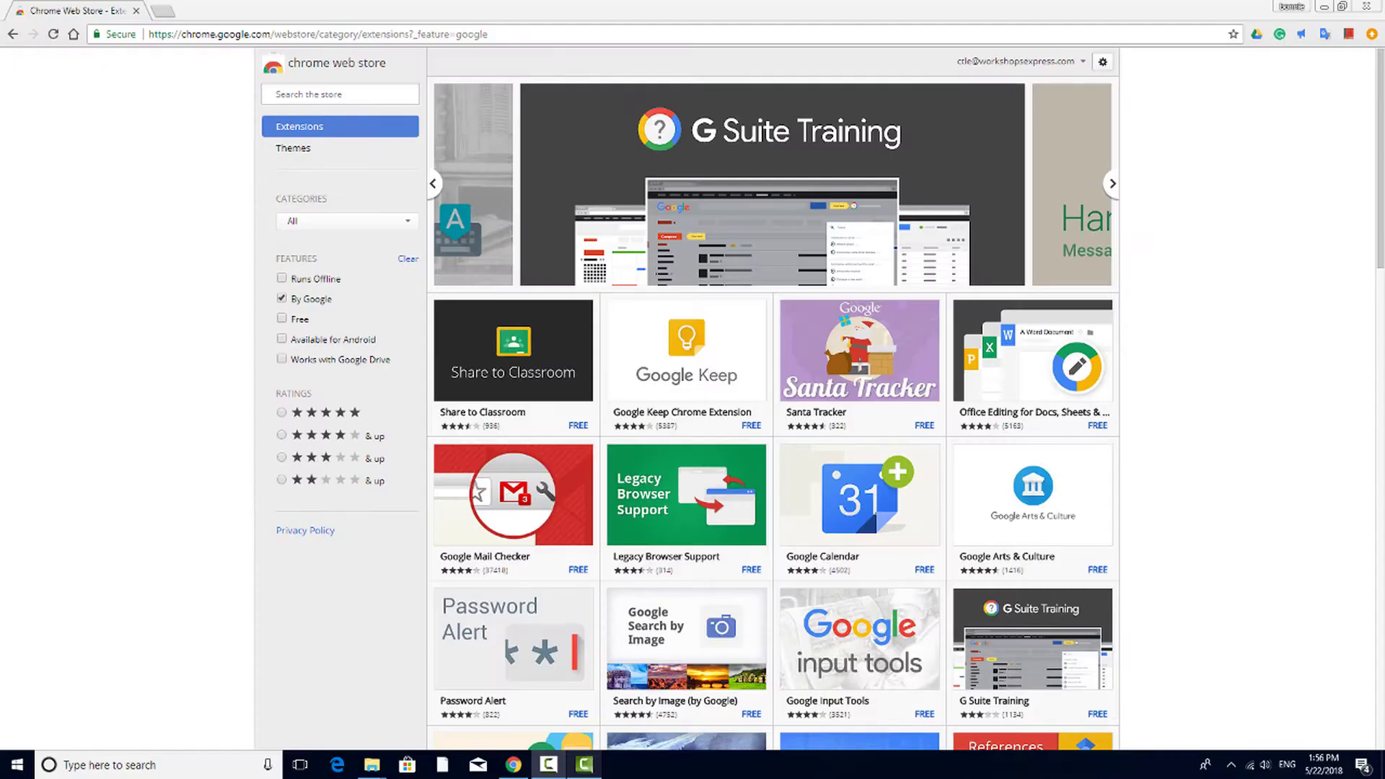
# Cycle the By Google featured carousel through the Hangouts, Inbox, Earth View and Google input tools banners
pyautogui.click(1117, 187)
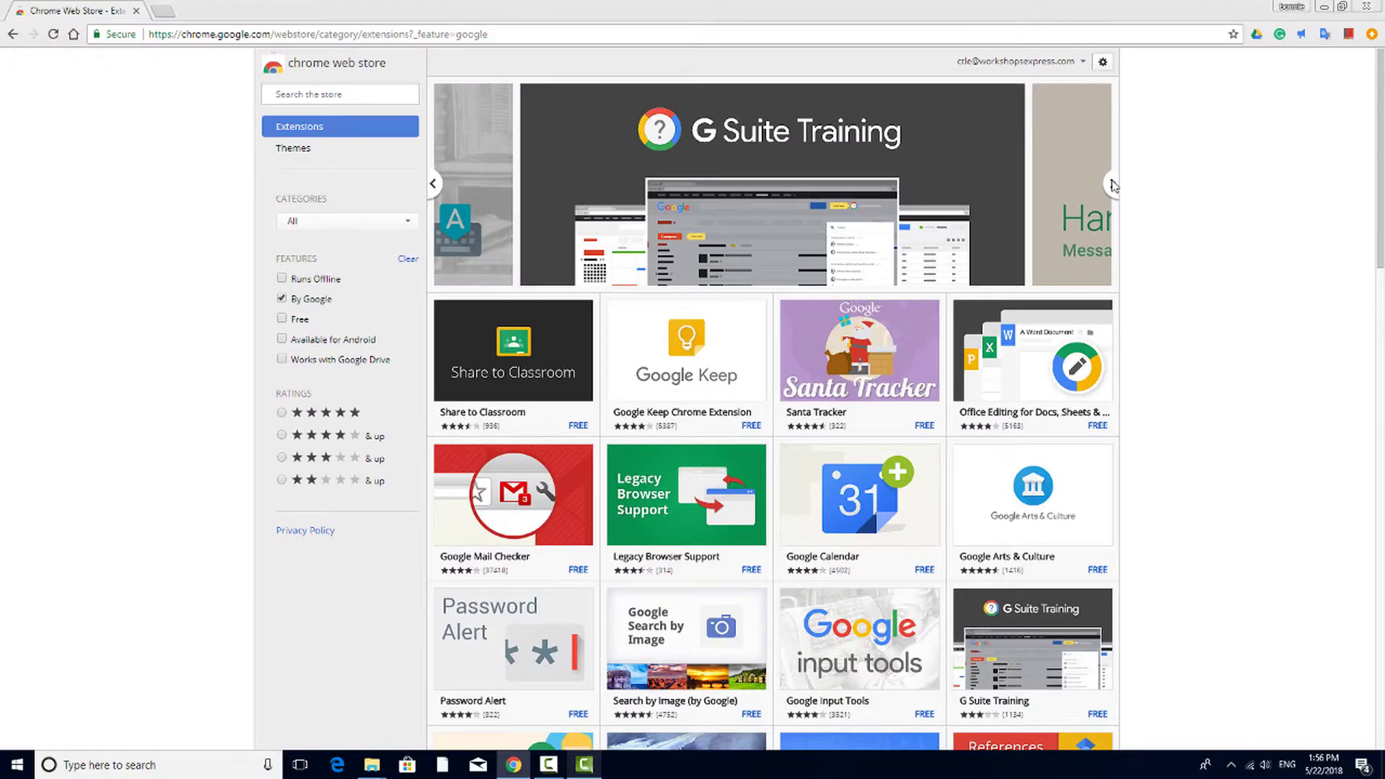
pyautogui.click(1114, 186)
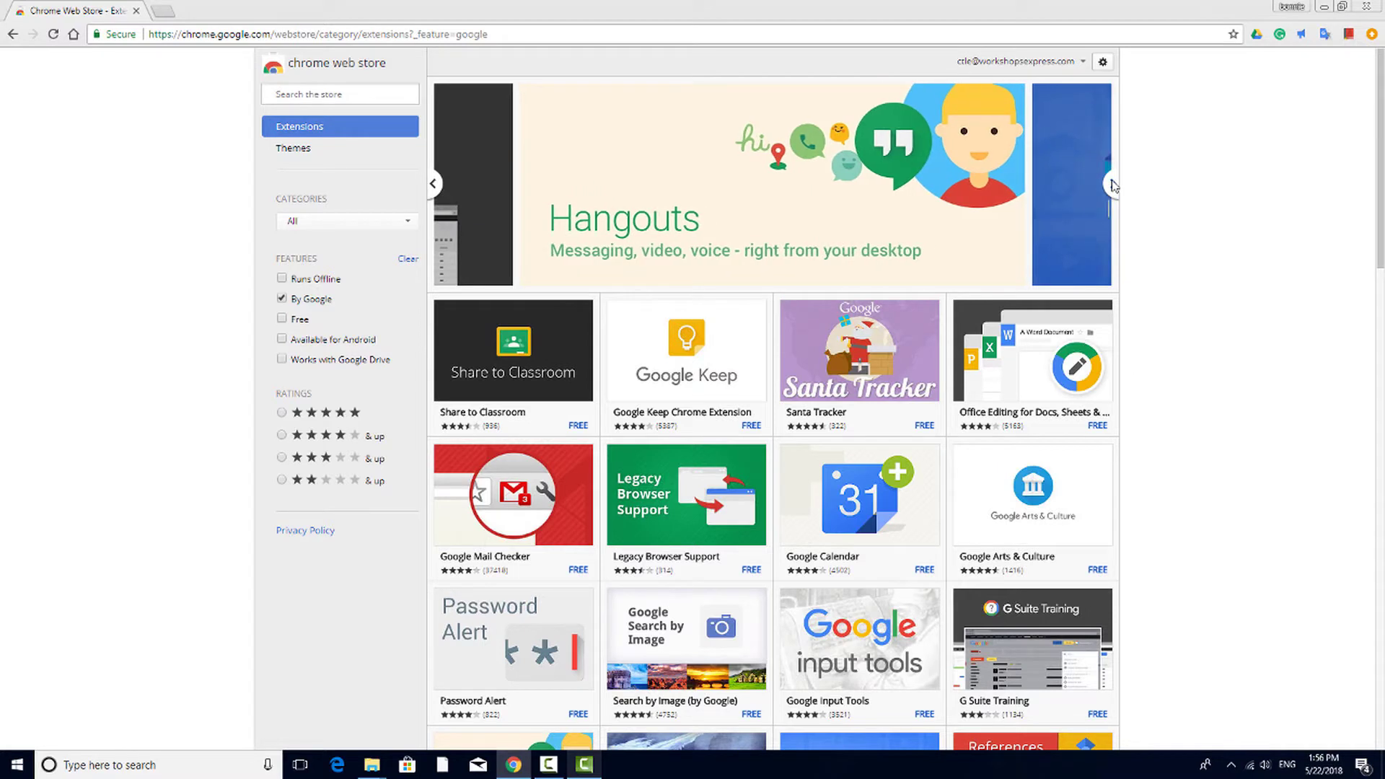
pyautogui.click(1113, 186)
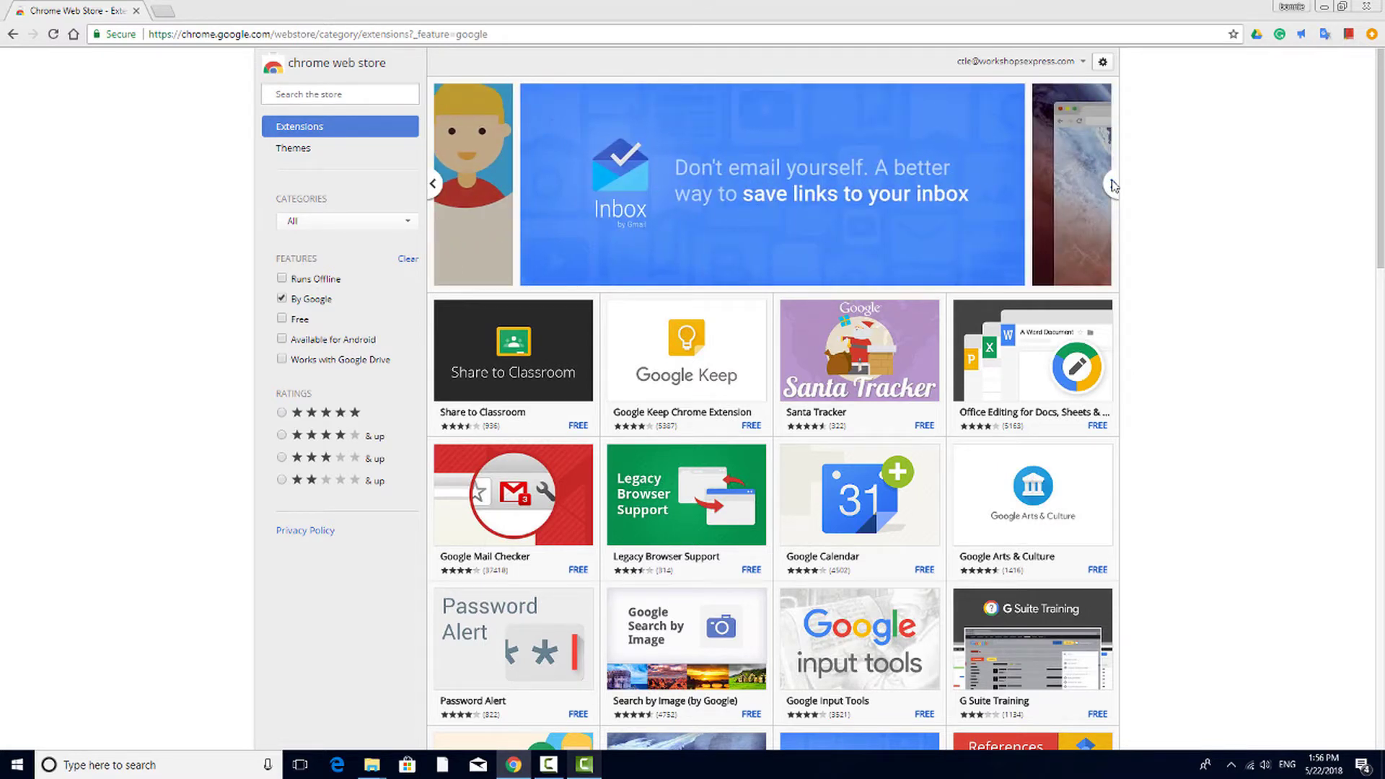
pyautogui.click(1113, 186)
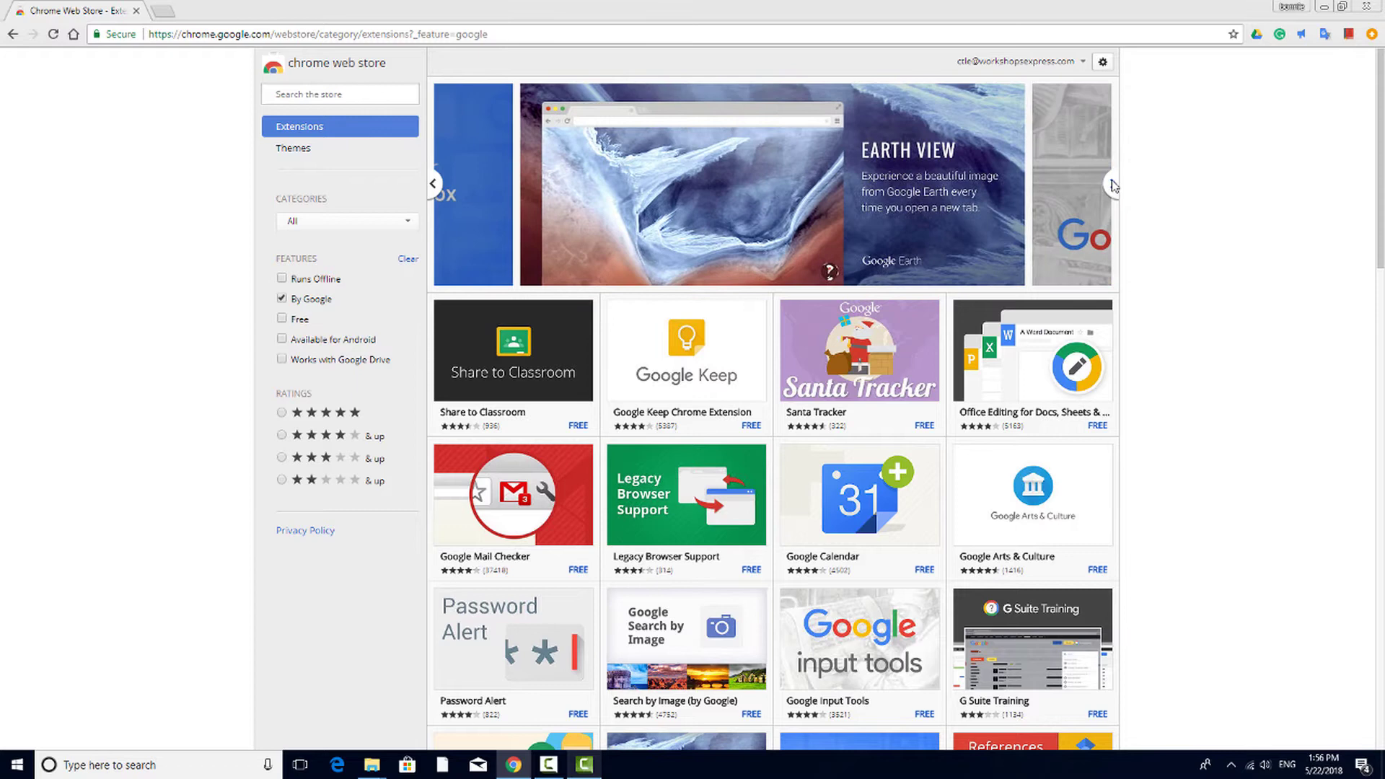
pyautogui.click(1113, 185)
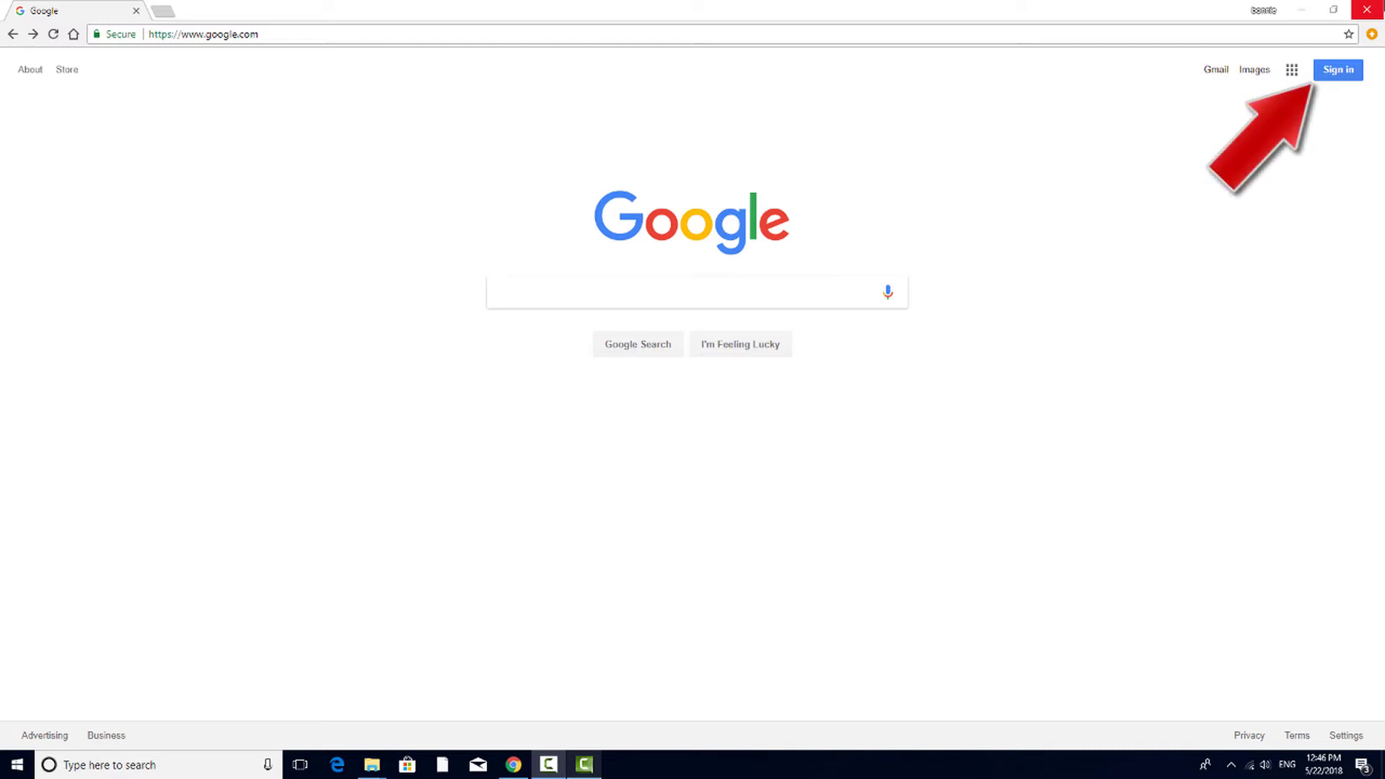
# Sign in to a Google account from google.com, then open and close the Google apps grid
pyautogui.click(1338, 69)
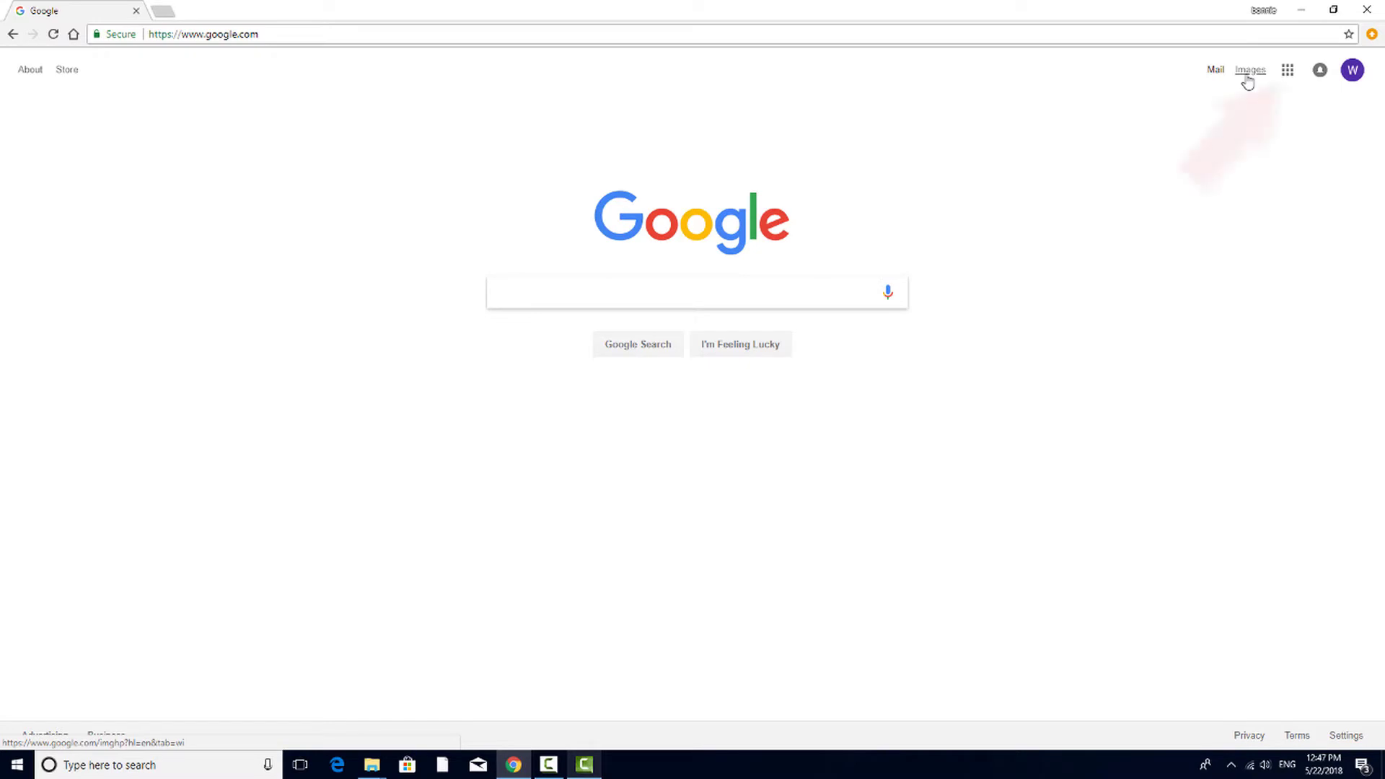
pyautogui.click(1288, 72)
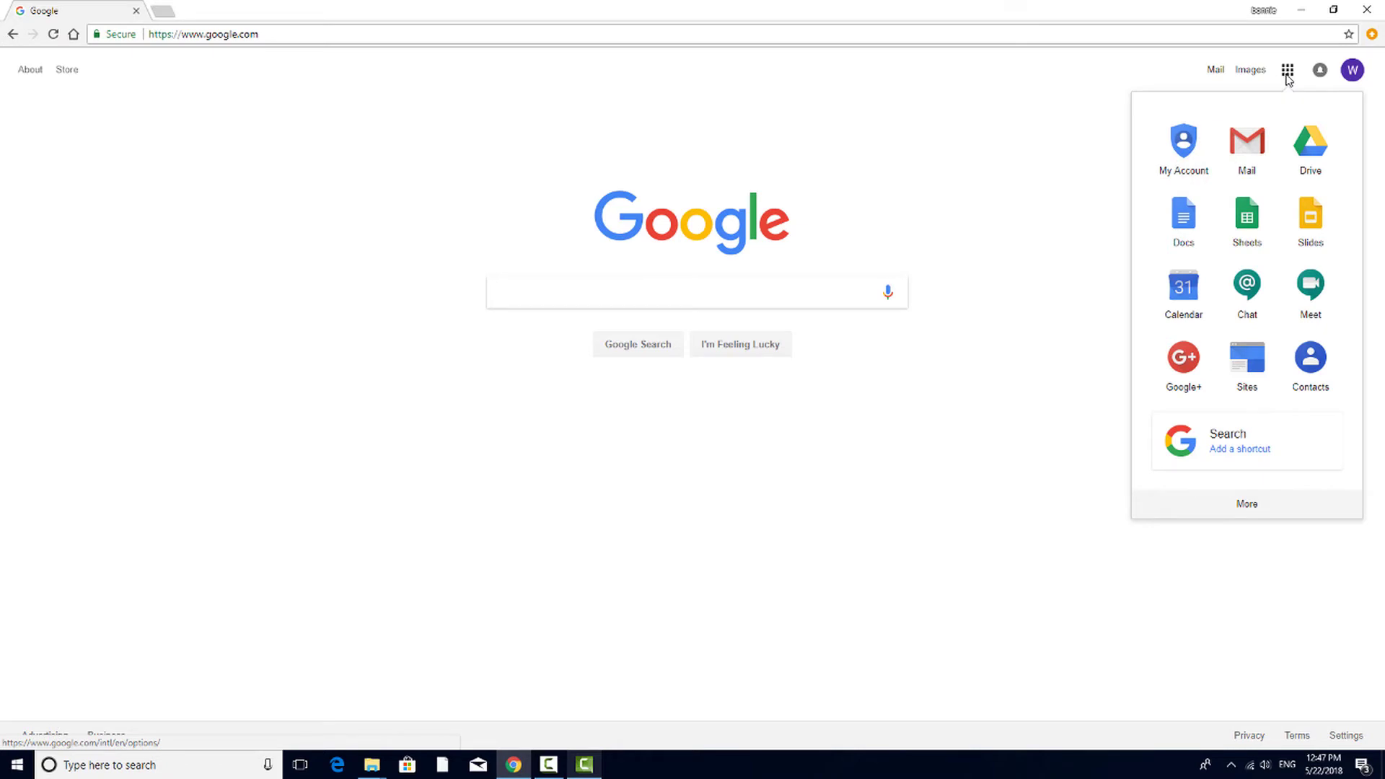
pyautogui.click(1119, 102)
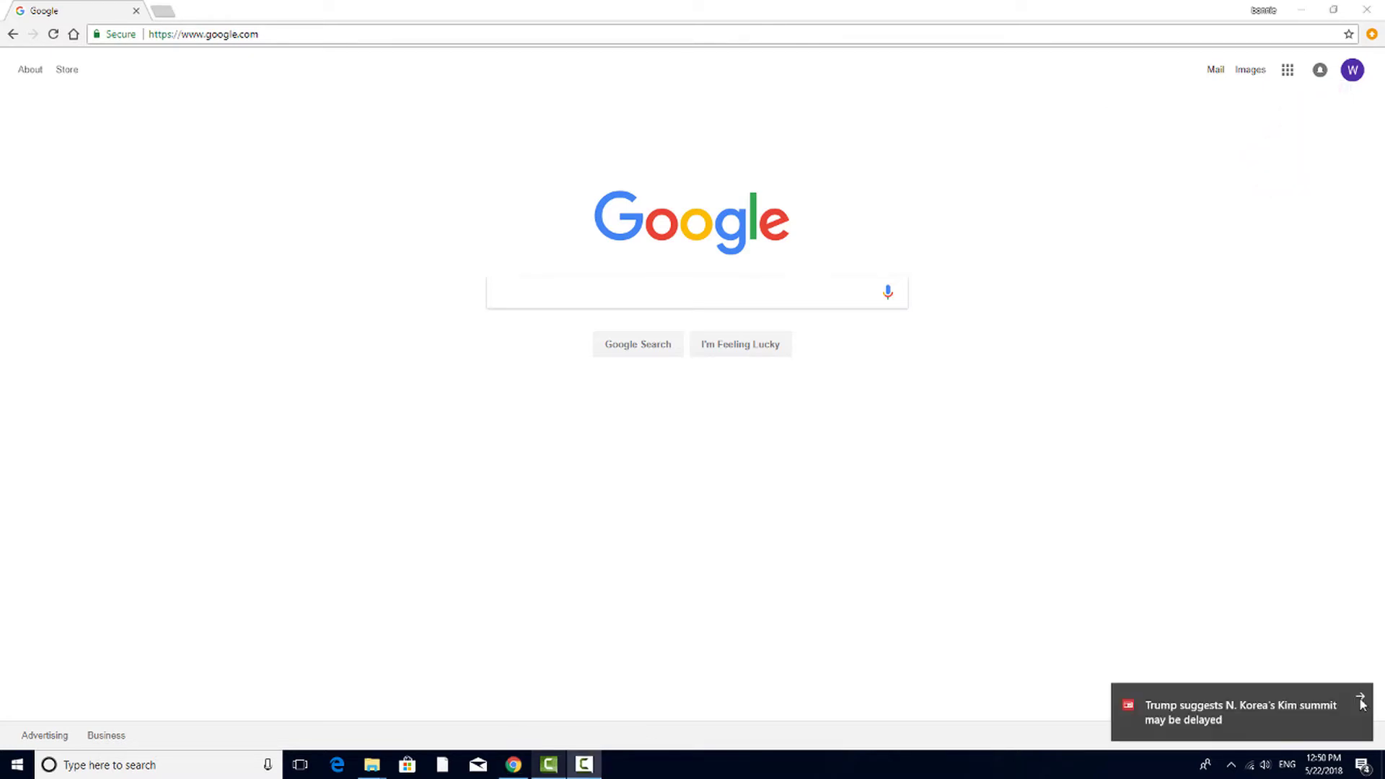
# Dismiss the news notification and search Google for 'webstore'
pyautogui.click(1361, 702)
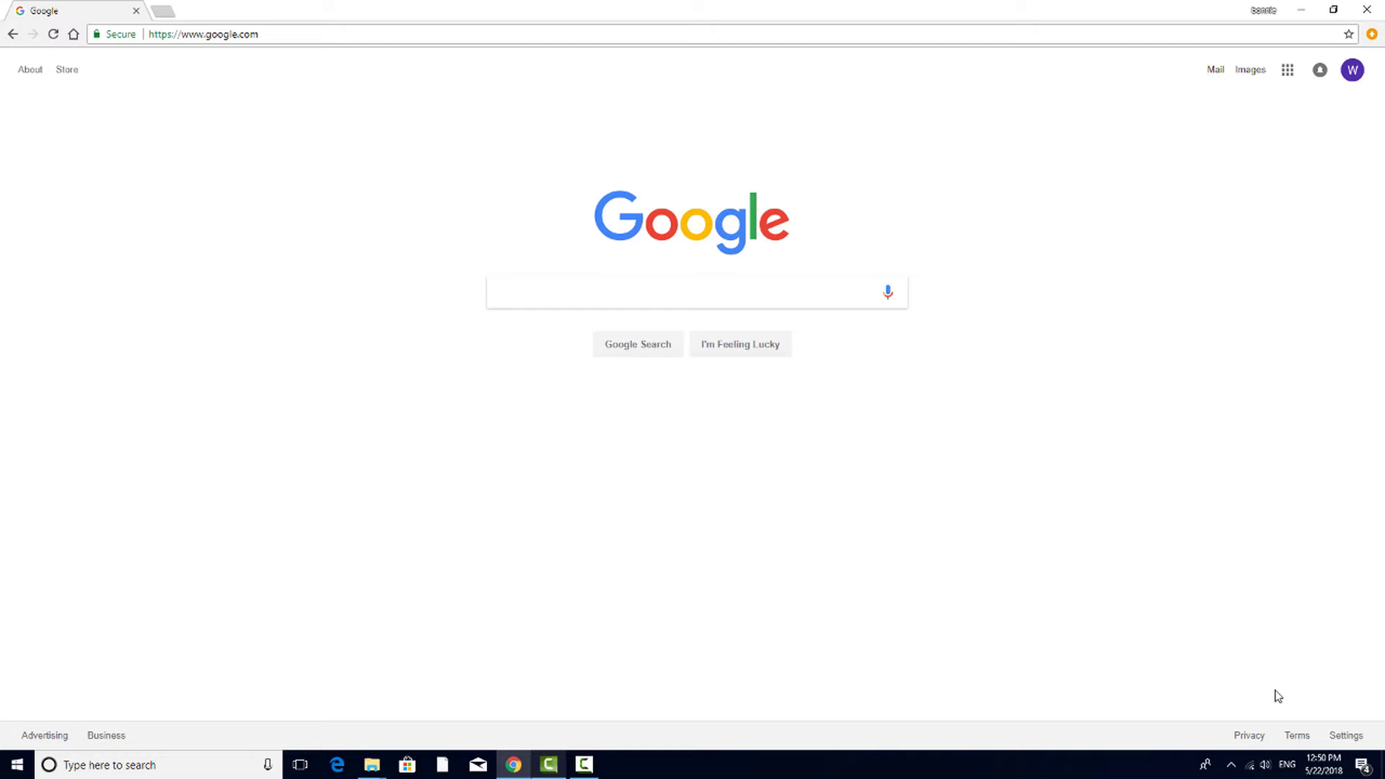
pyautogui.click(794, 283)
pyautogui.write('webstore/category/extensions')
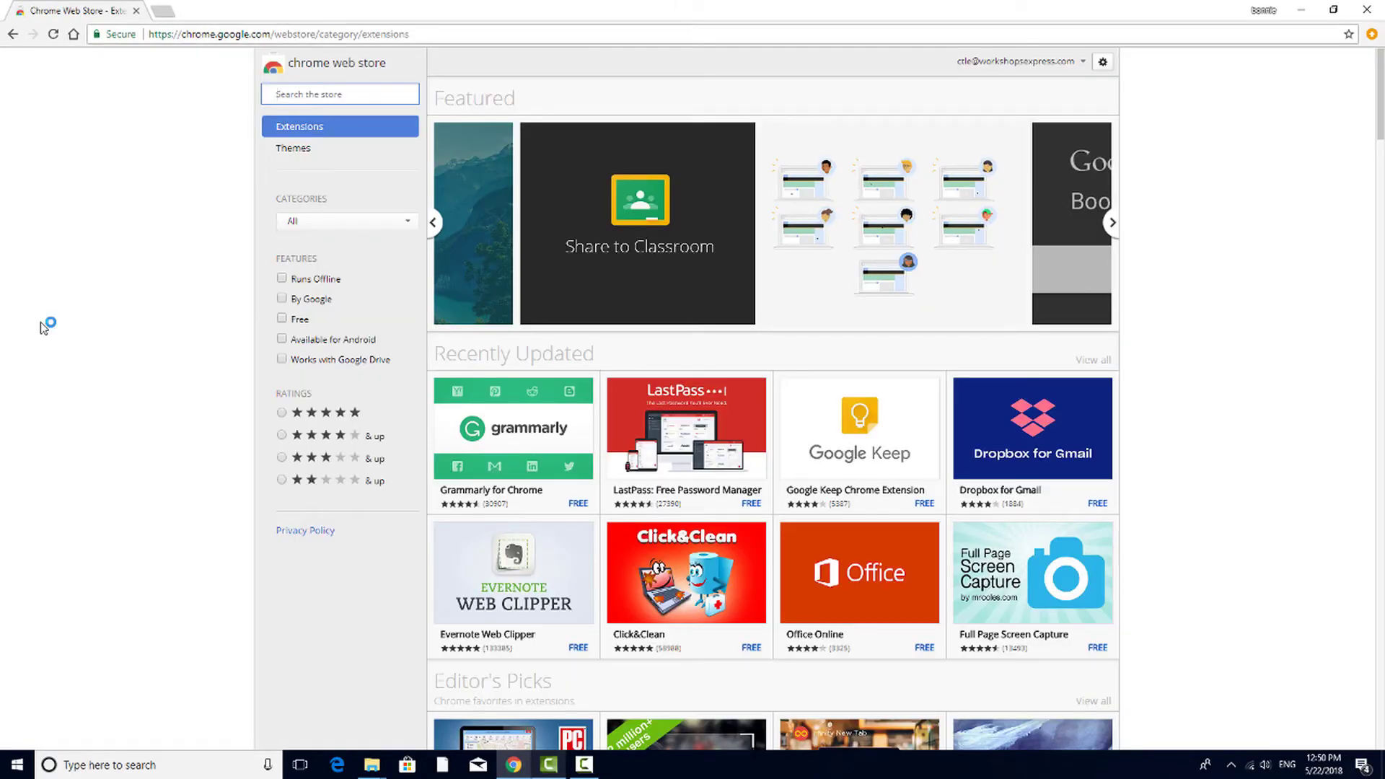
pyautogui.click(405, 223)
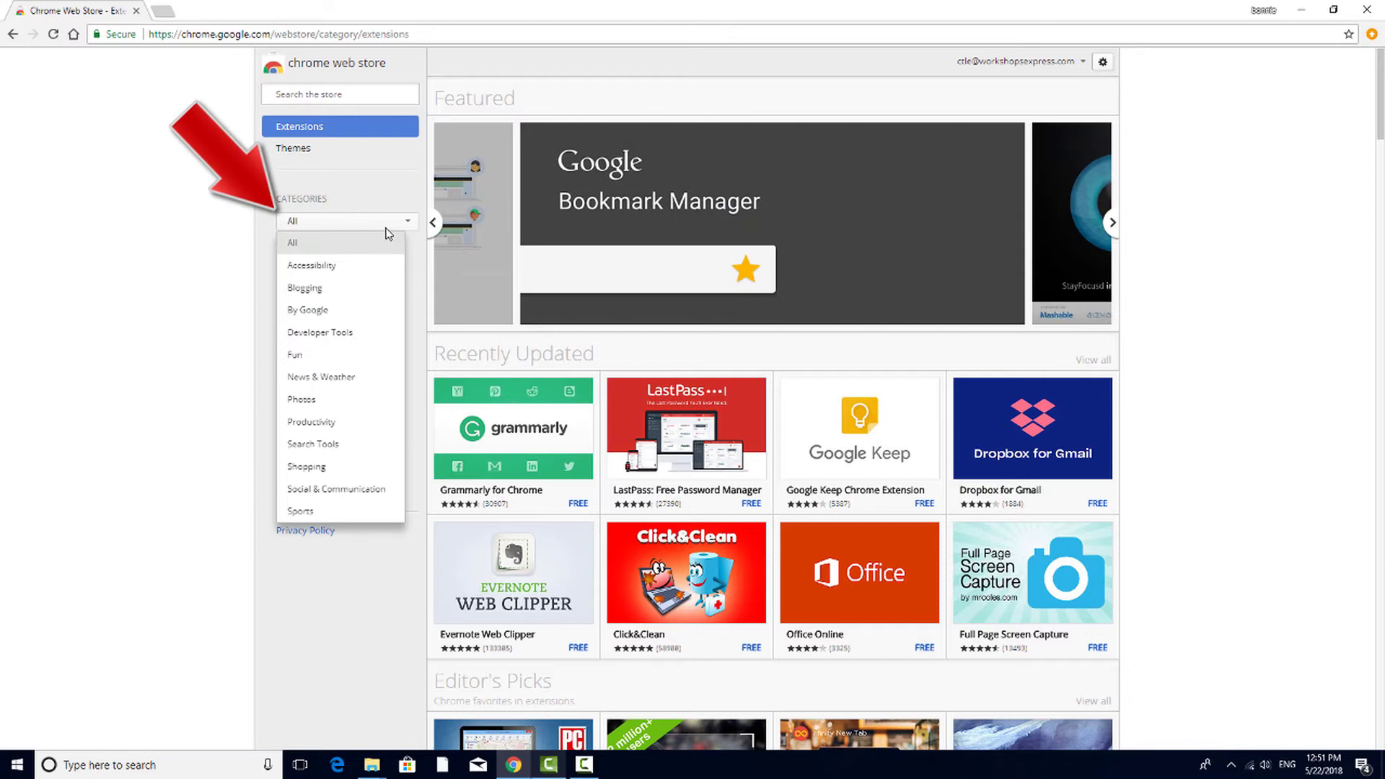
pyautogui.click(238, 254)
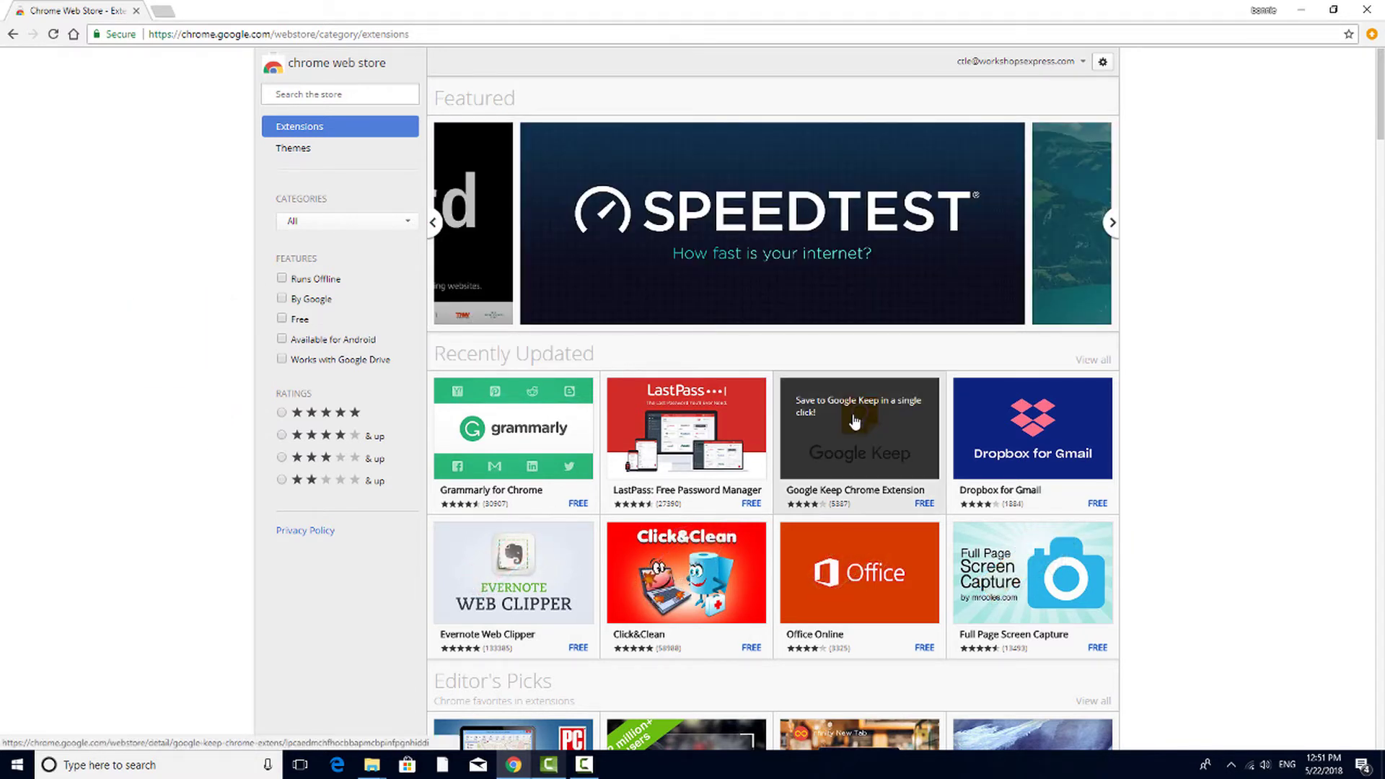
pyautogui.click(854, 426)
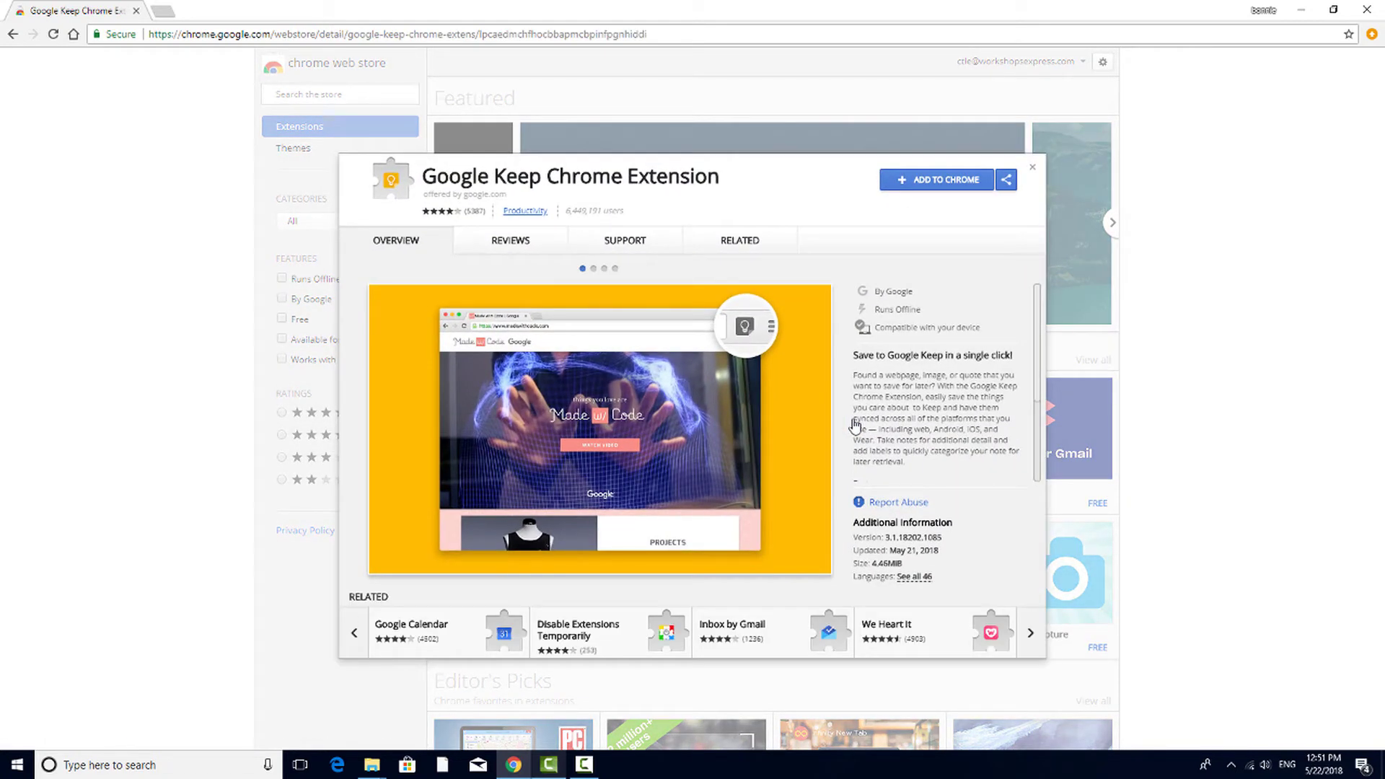
pyautogui.click(508, 242)
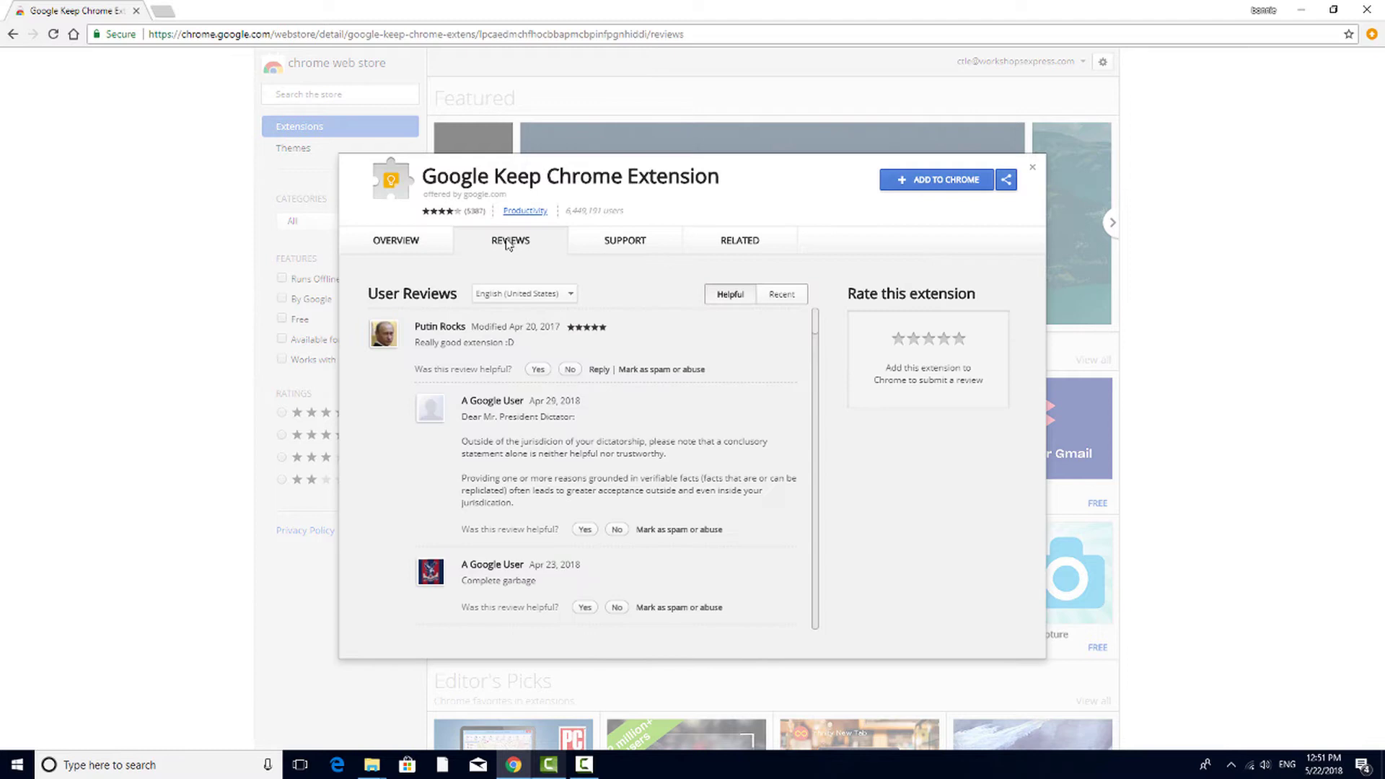
pyautogui.click(615, 241)
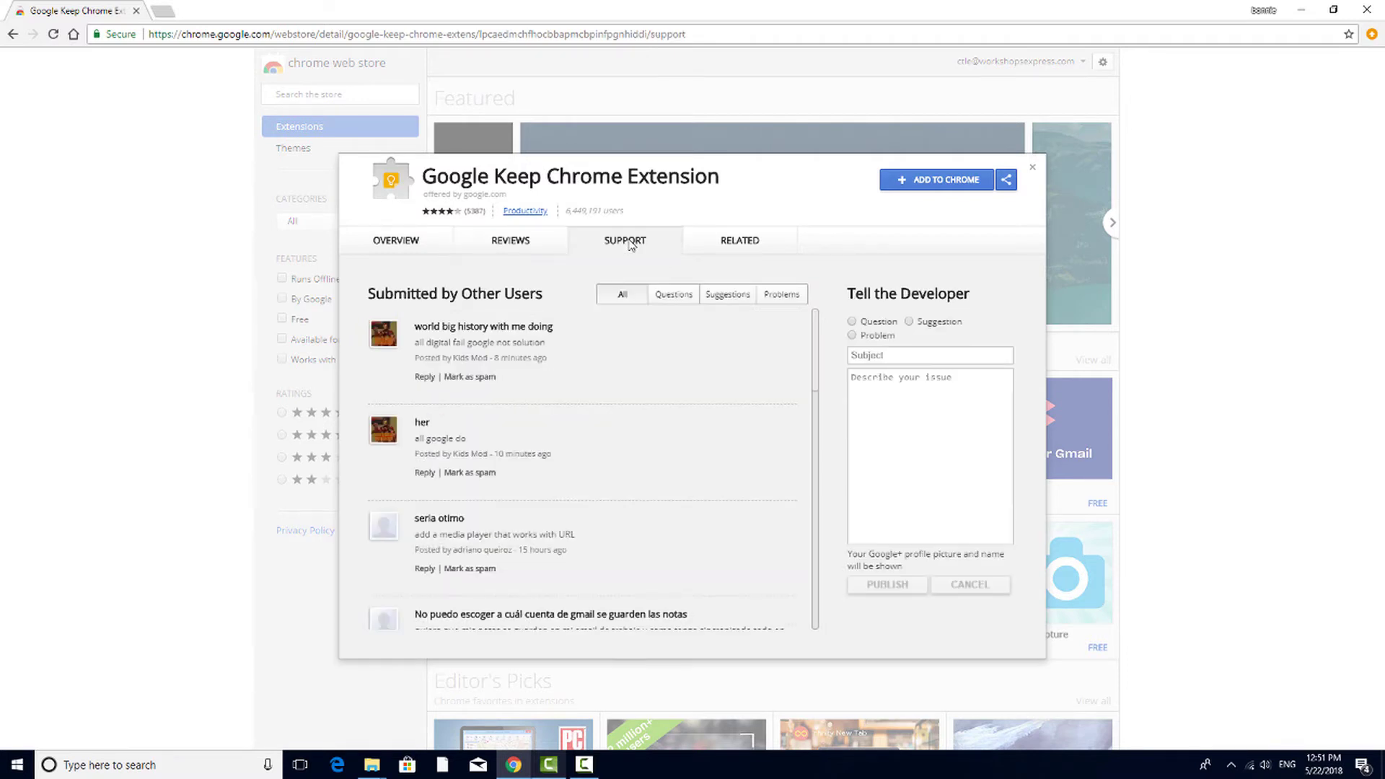
pyautogui.click(734, 246)
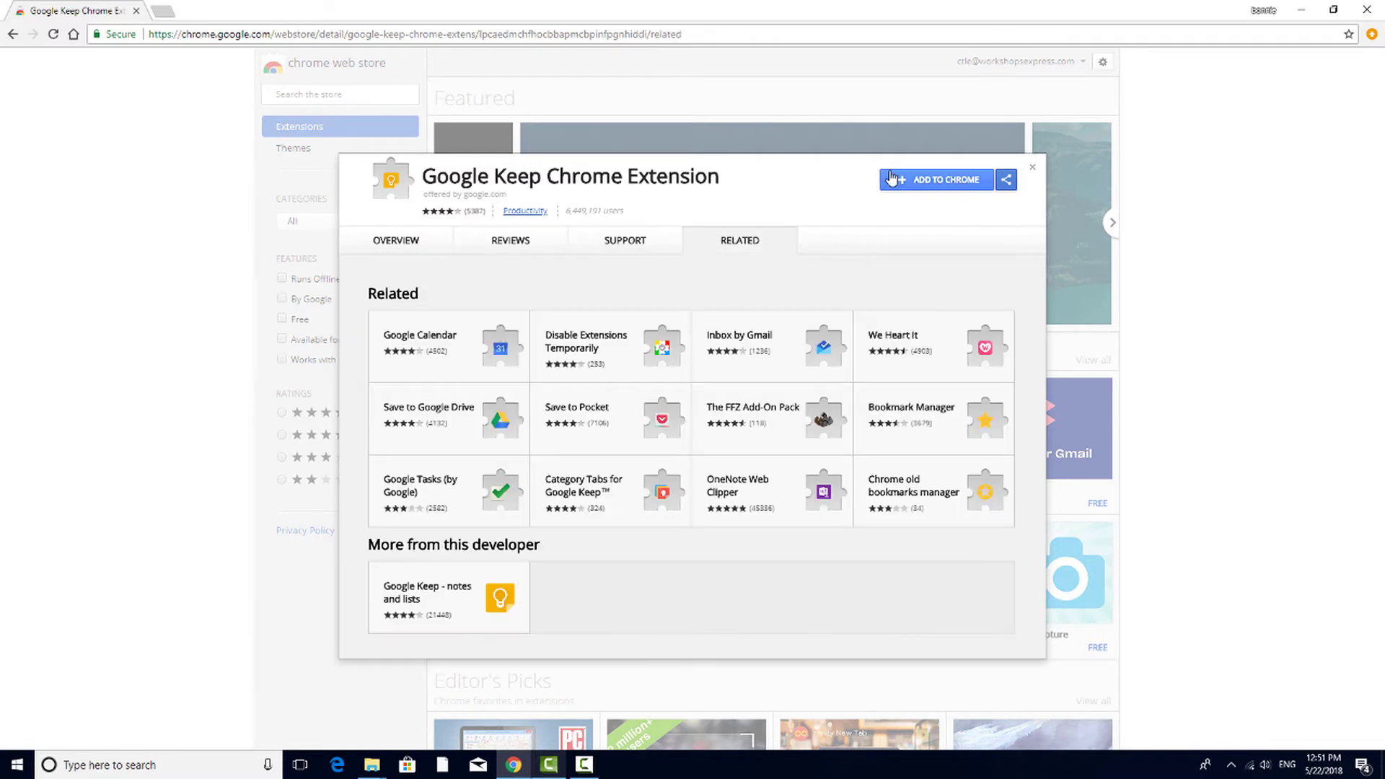
pyautogui.click(1033, 169)
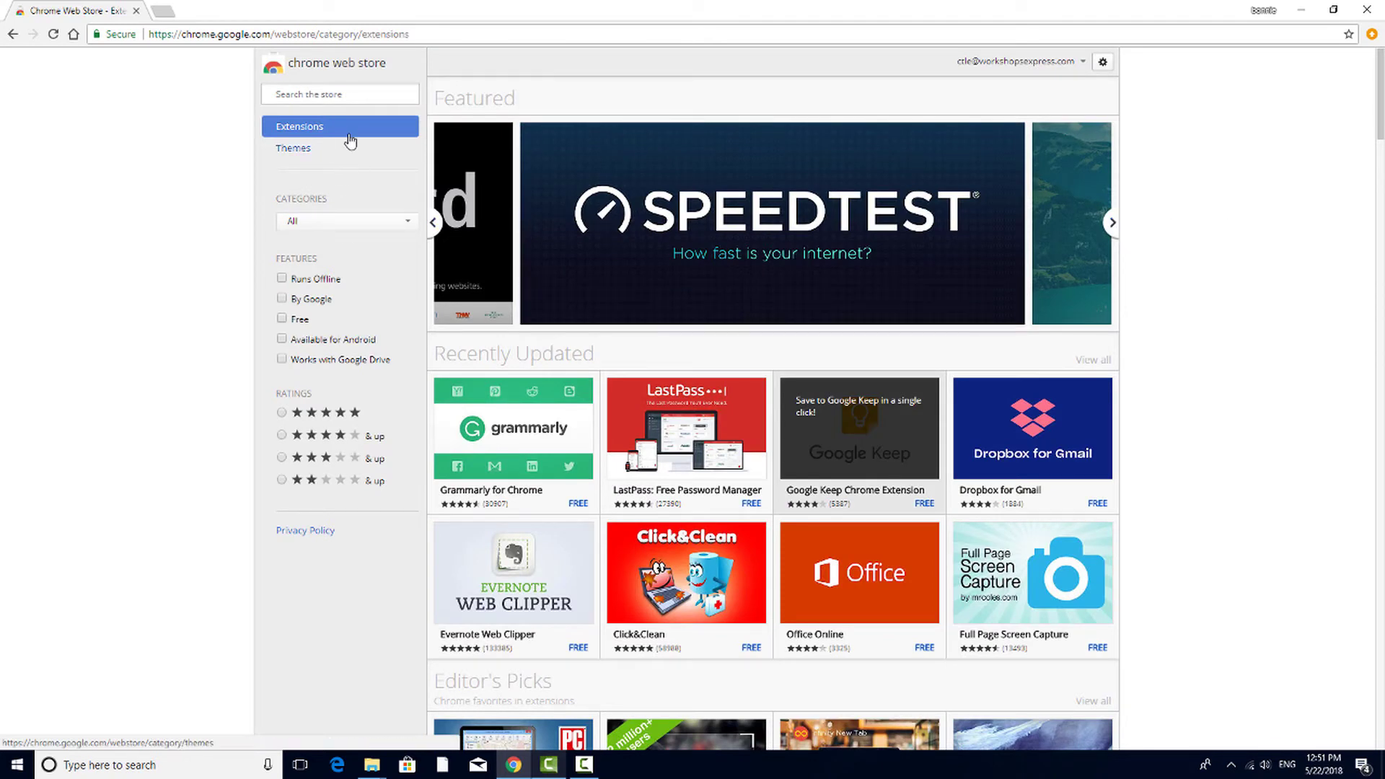
# Search the store for 'grammarly', add Grammarly for Chrome, then open Gmail in a new tab
pyautogui.click(347, 95)
pyautogui.write('gramma')
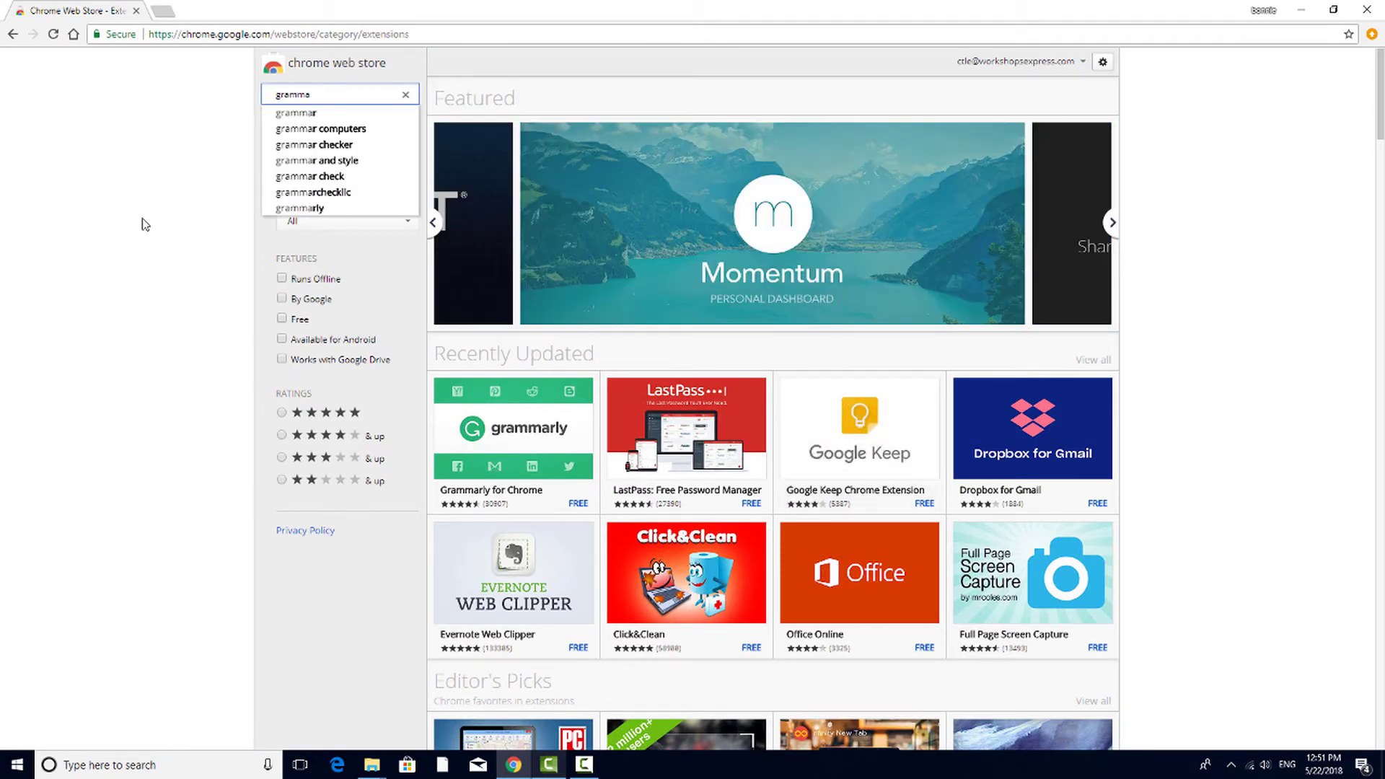
pyautogui.write('rly')
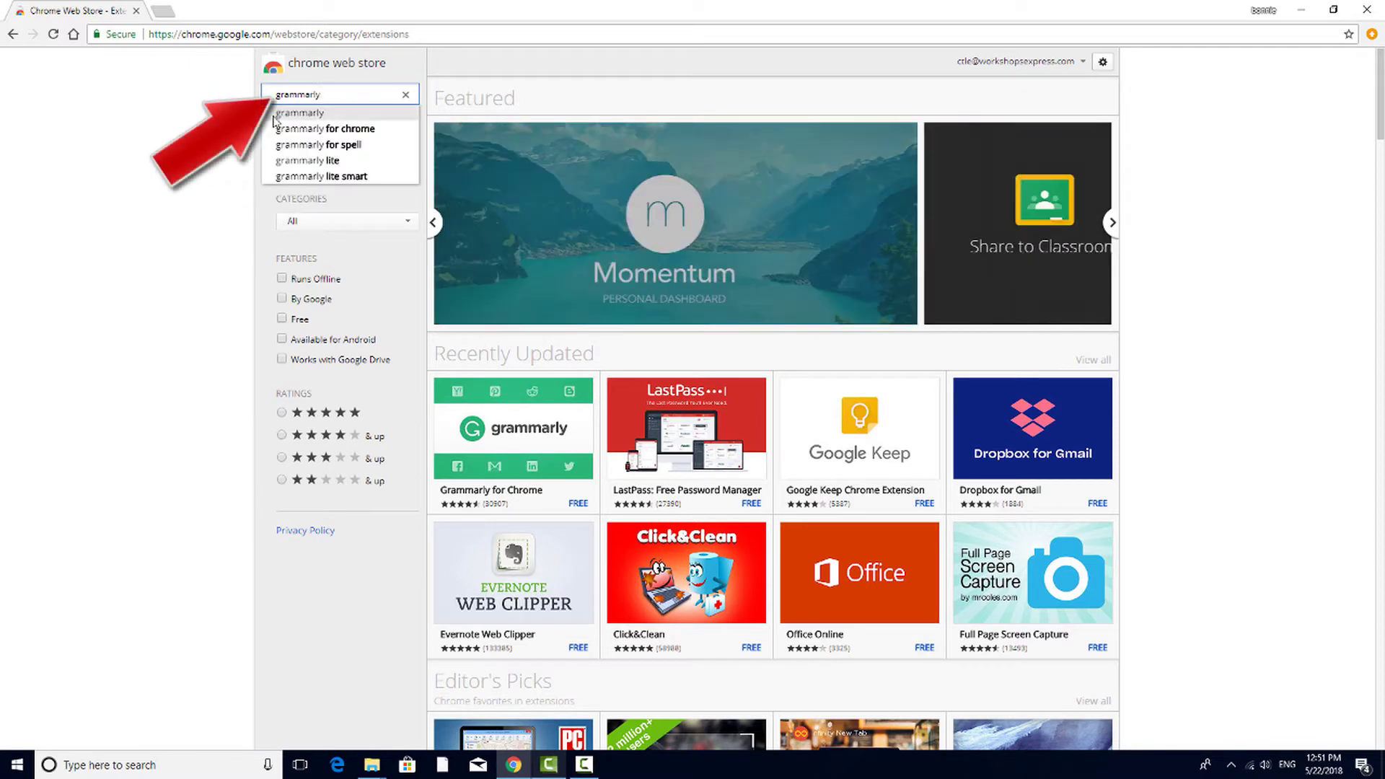
pyautogui.press('Return')
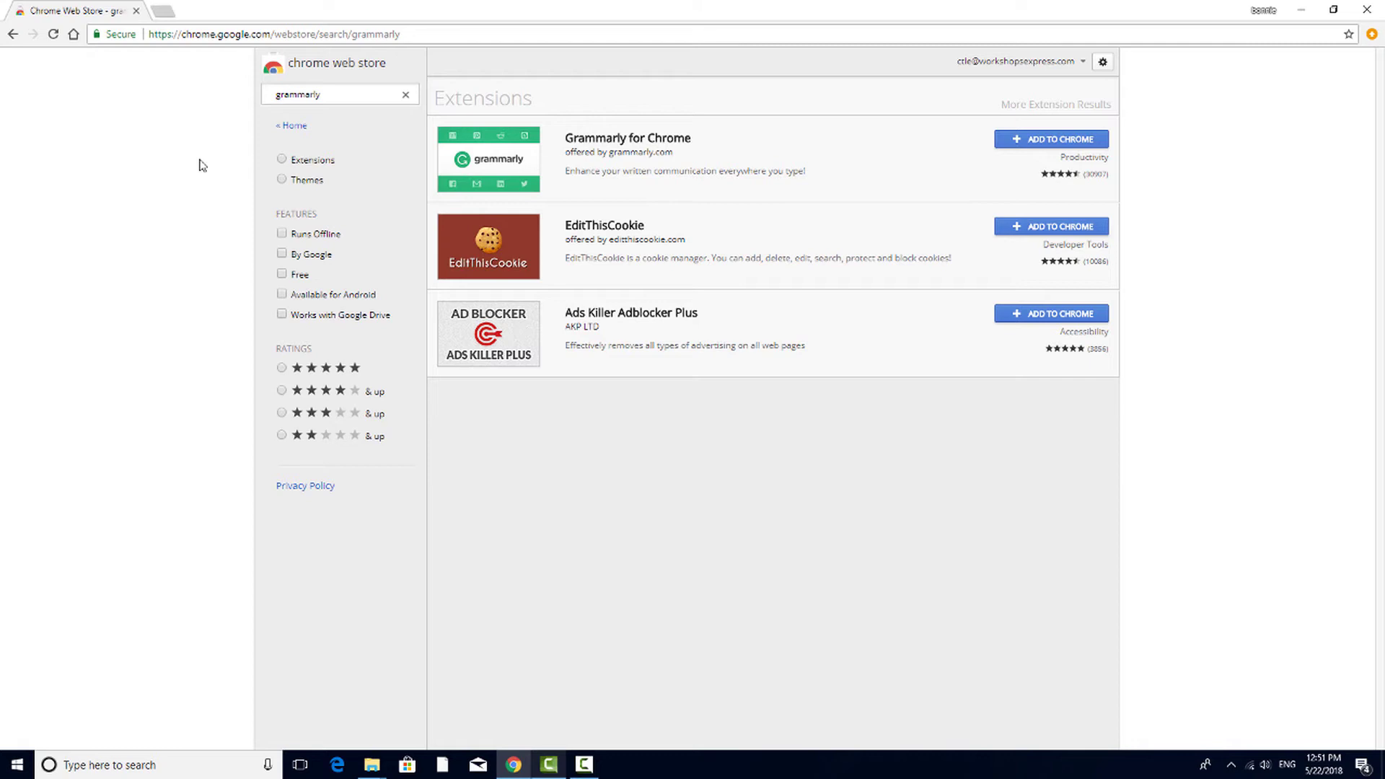
pyautogui.click(1053, 141)
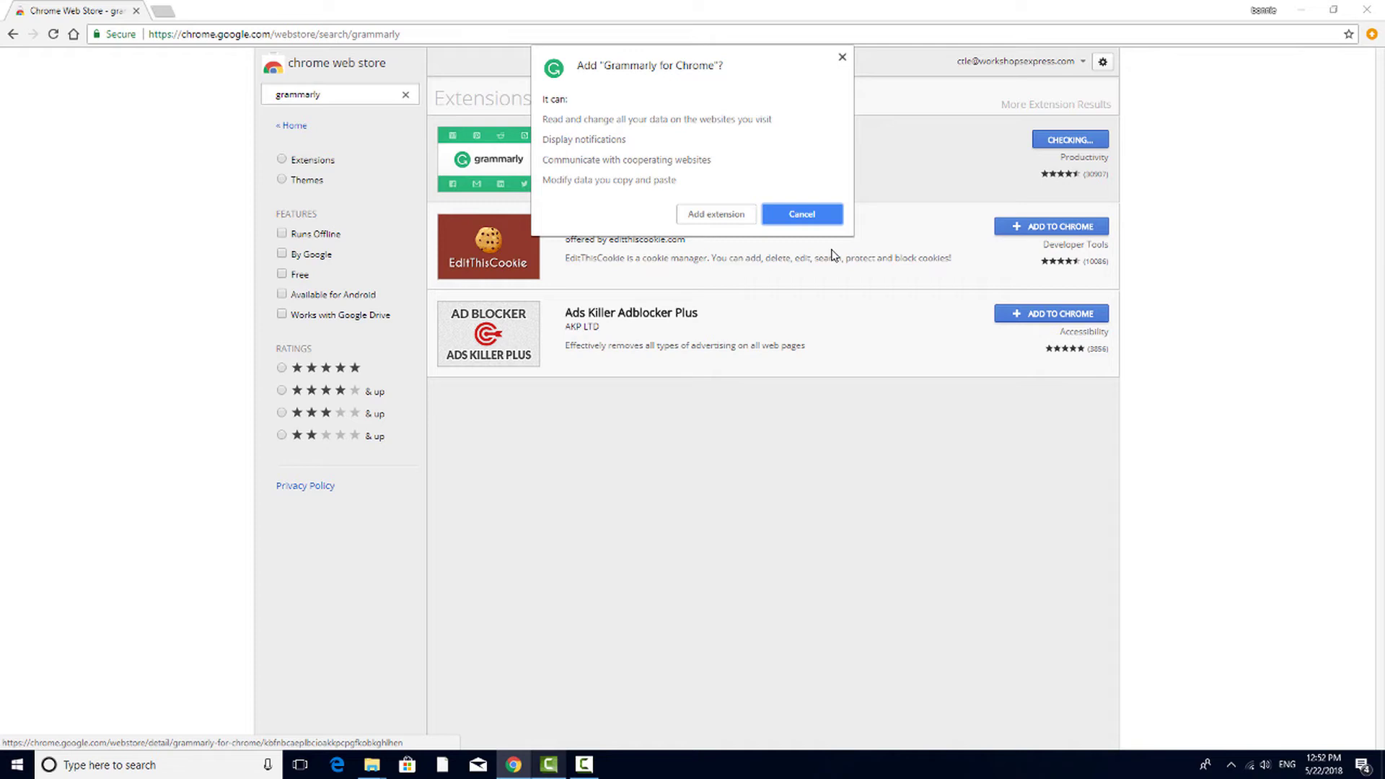
pyautogui.click(734, 215)
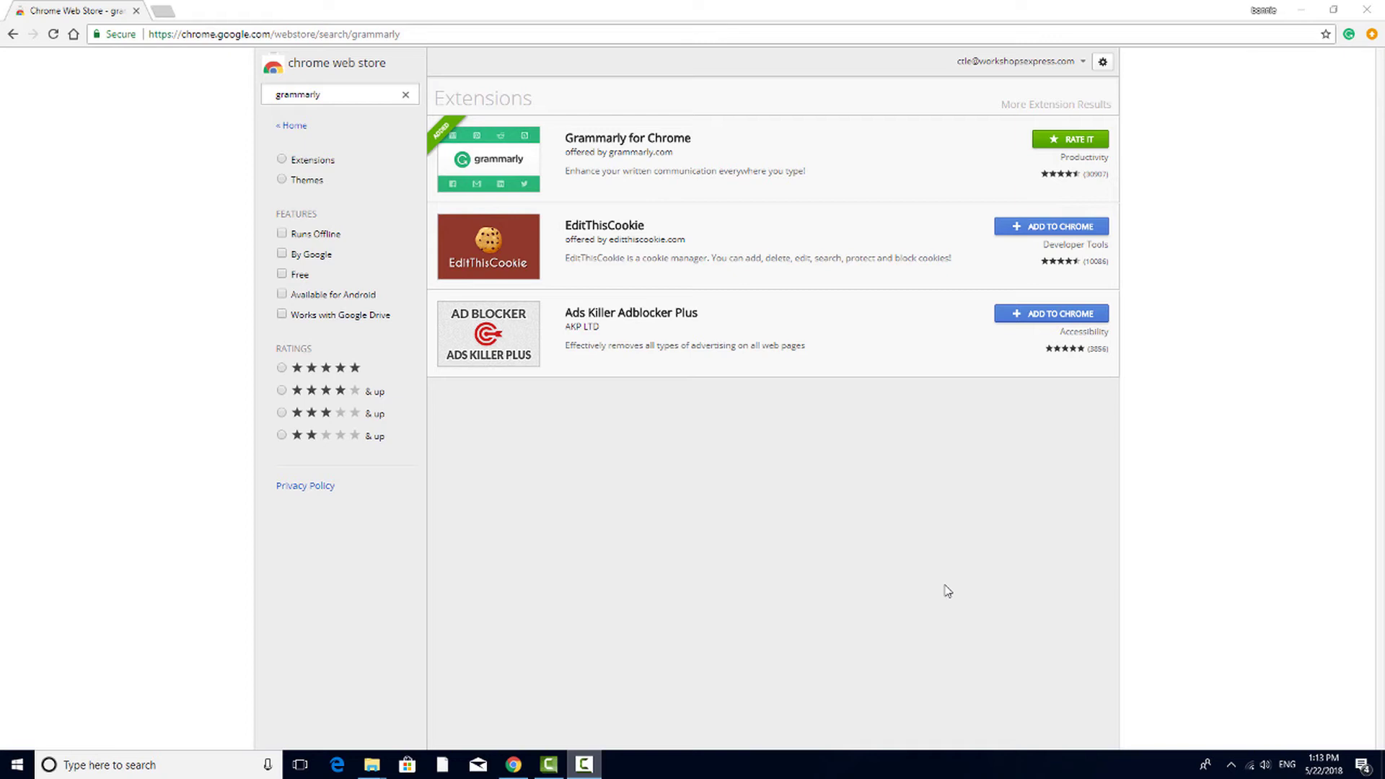
pyautogui.click(165, 12)
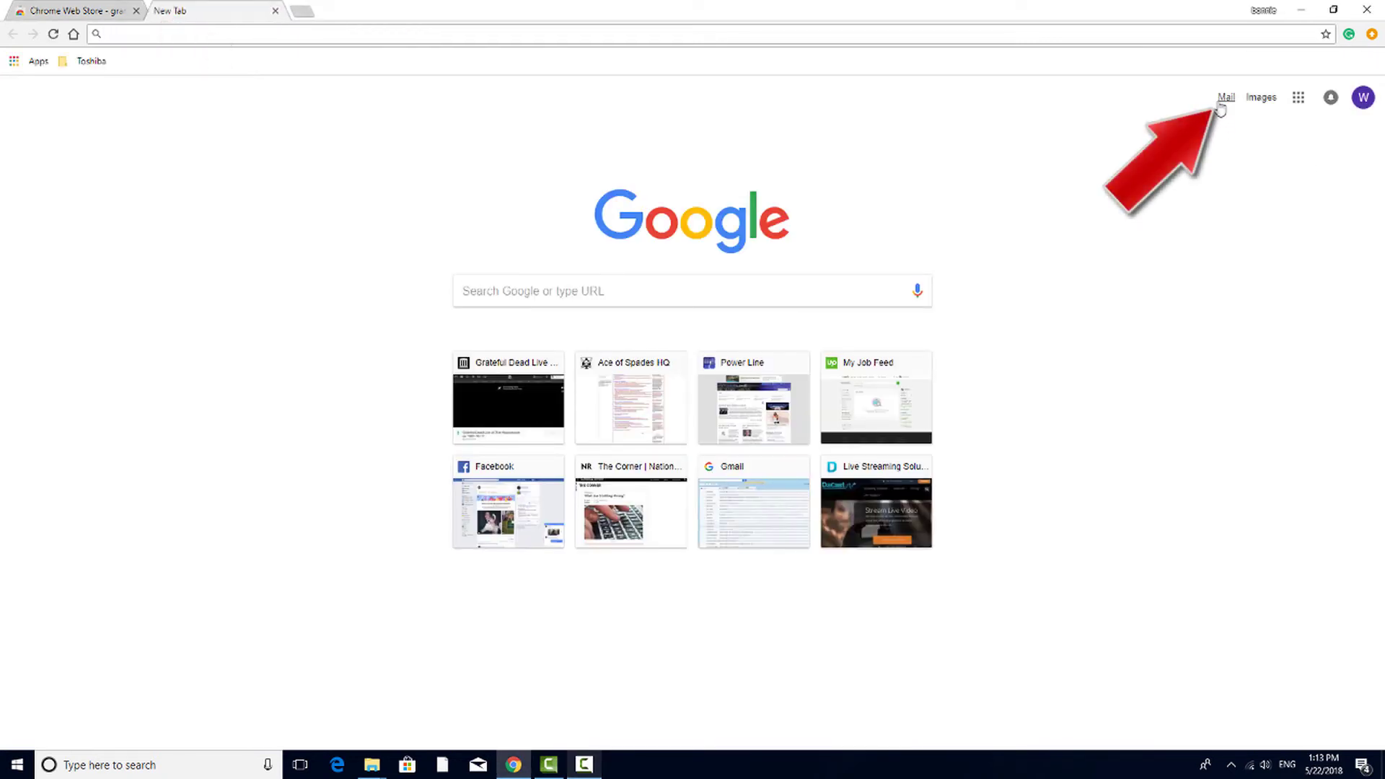
pyautogui.click(1219, 103)
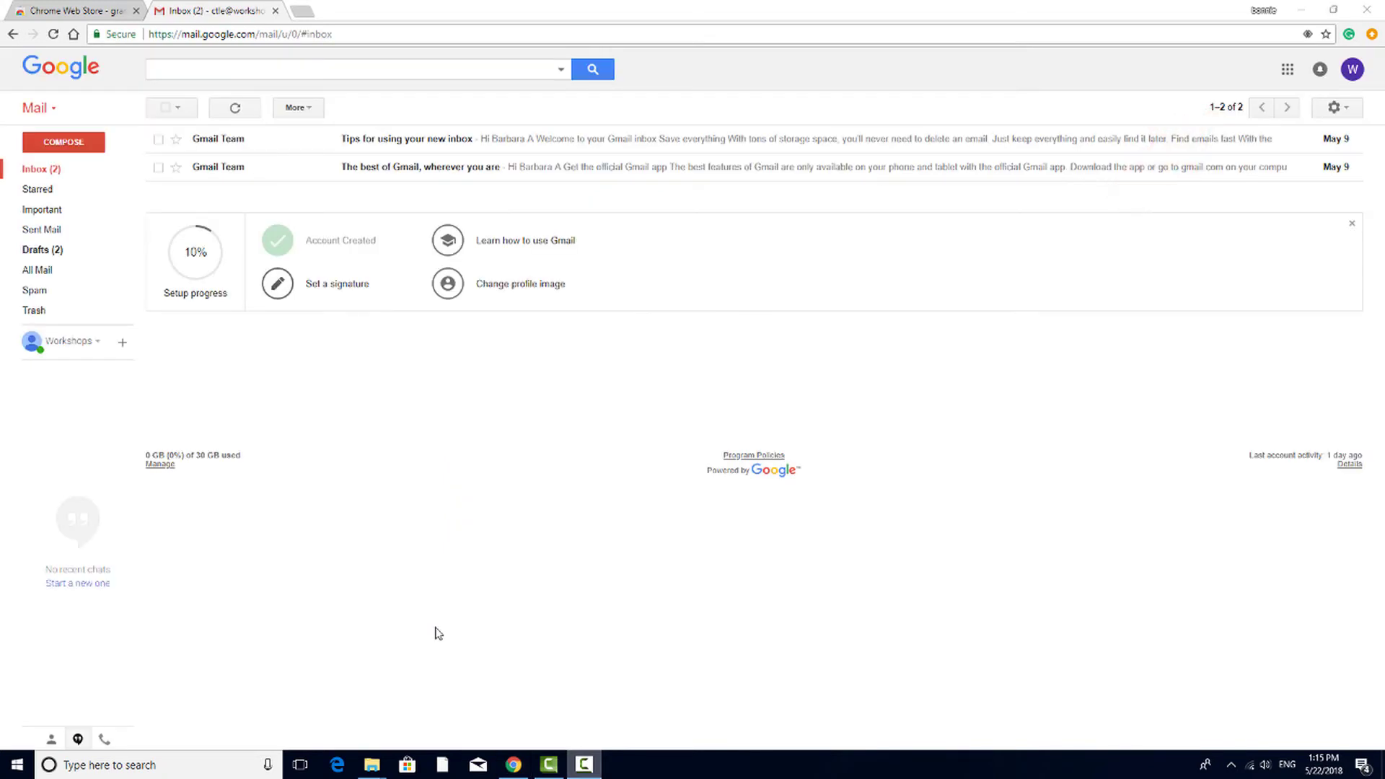
# Compose a new Gmail message reading 'hello classs, here is your assignments'
pyautogui.click(86, 146)
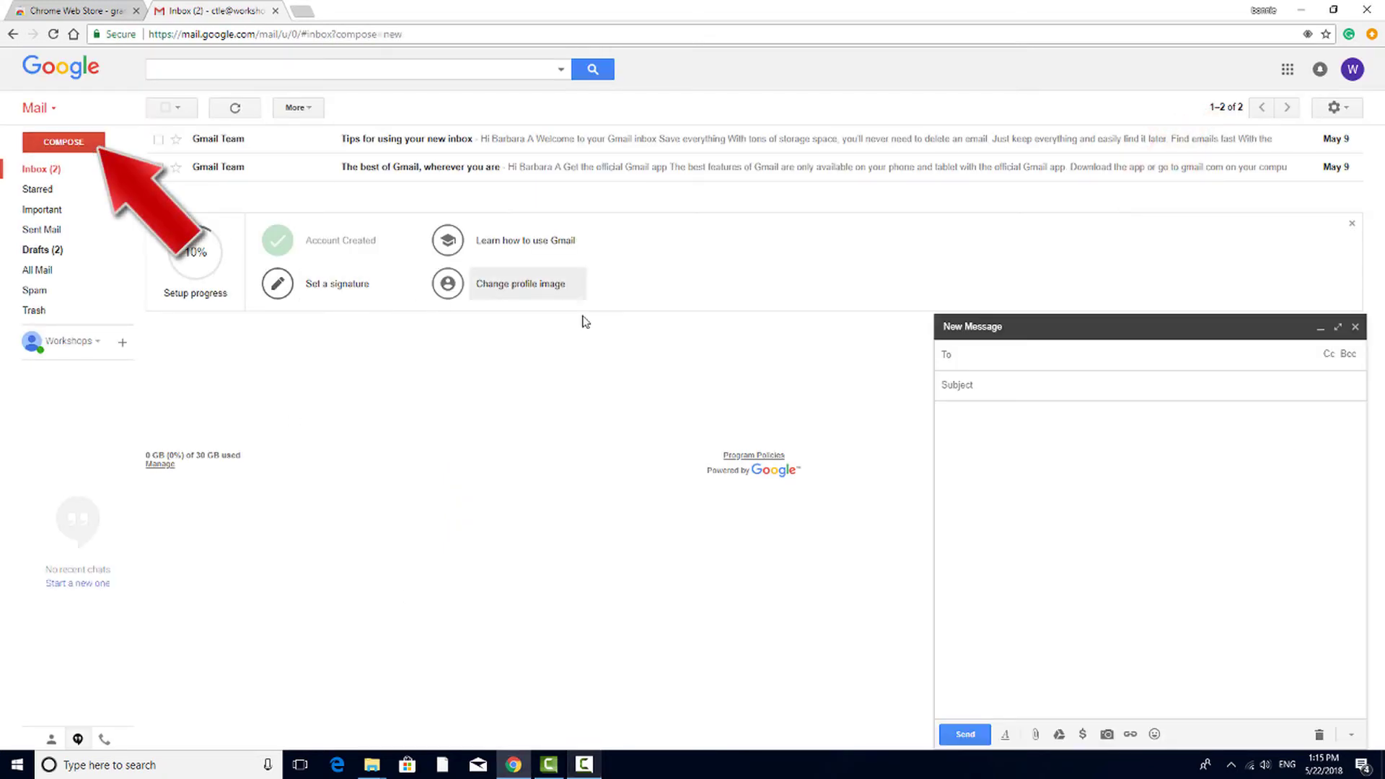
pyautogui.click(1000, 422)
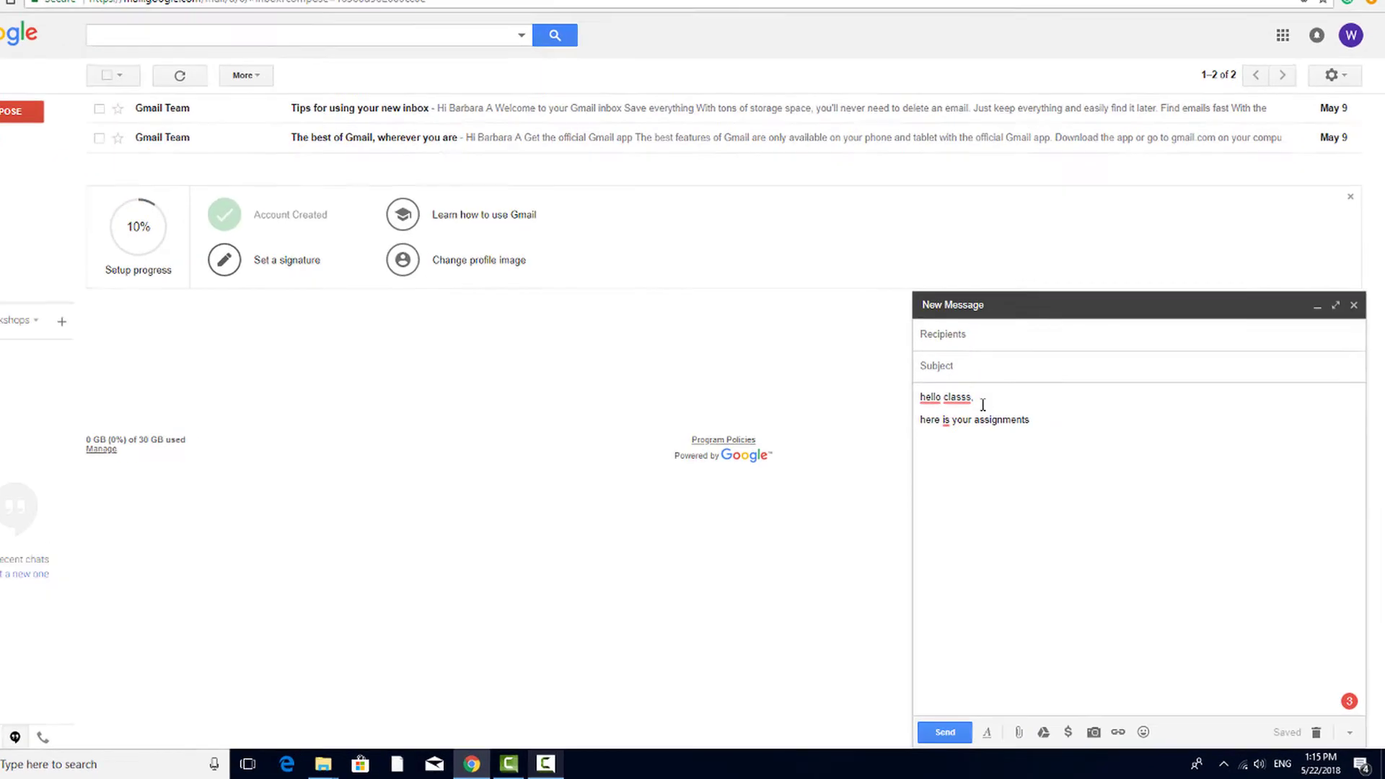
pyautogui.press('Return')
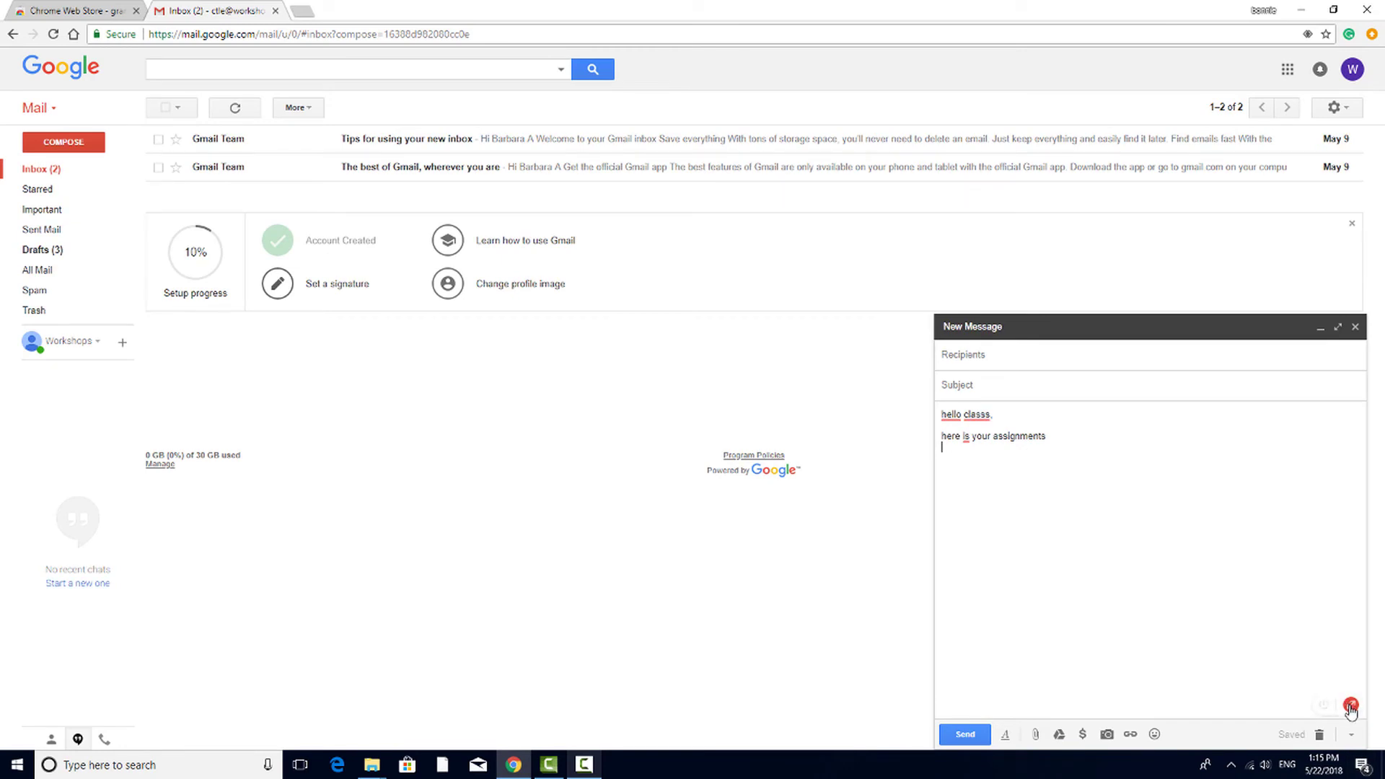
# Review Grammarly's suggestions for hello, classs to class, and is to are, then close the review
pyautogui.click(1350, 709)
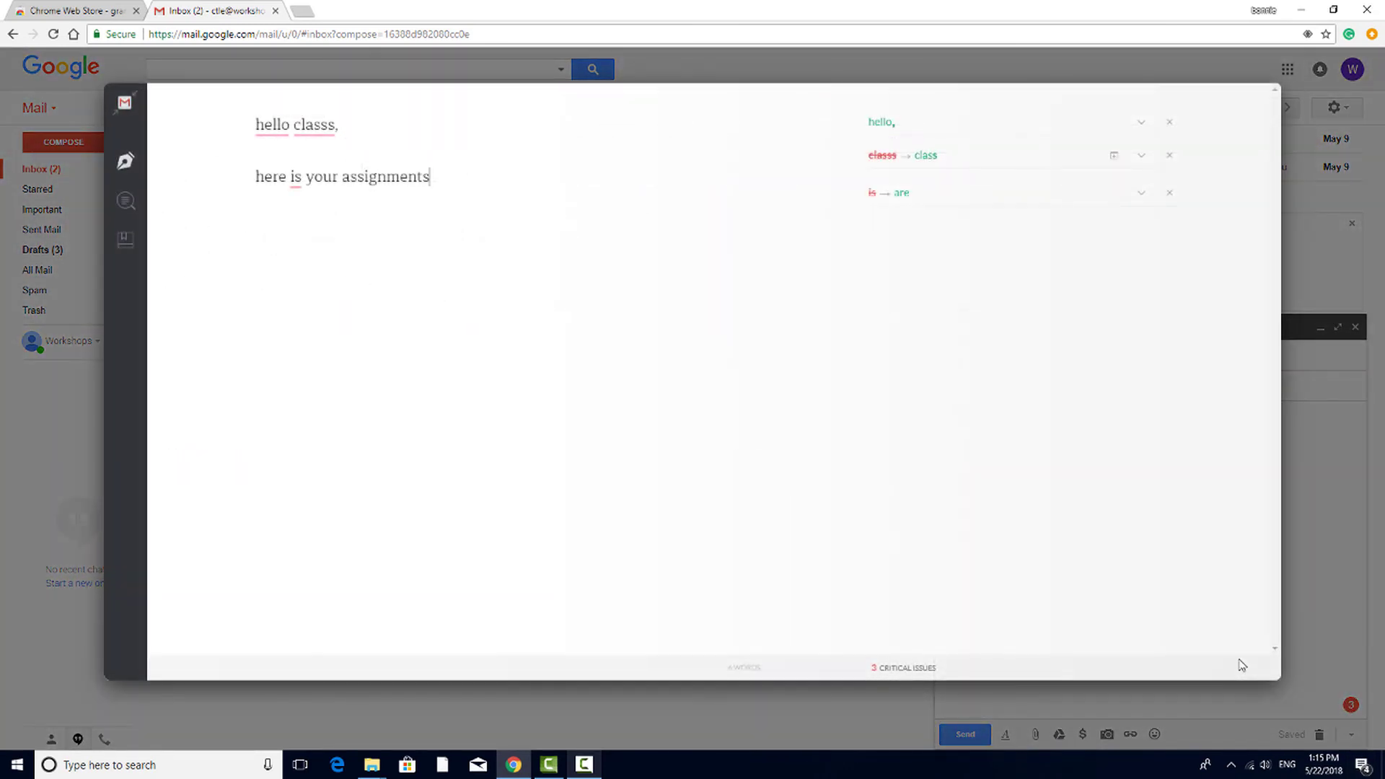
pyautogui.click(272, 127)
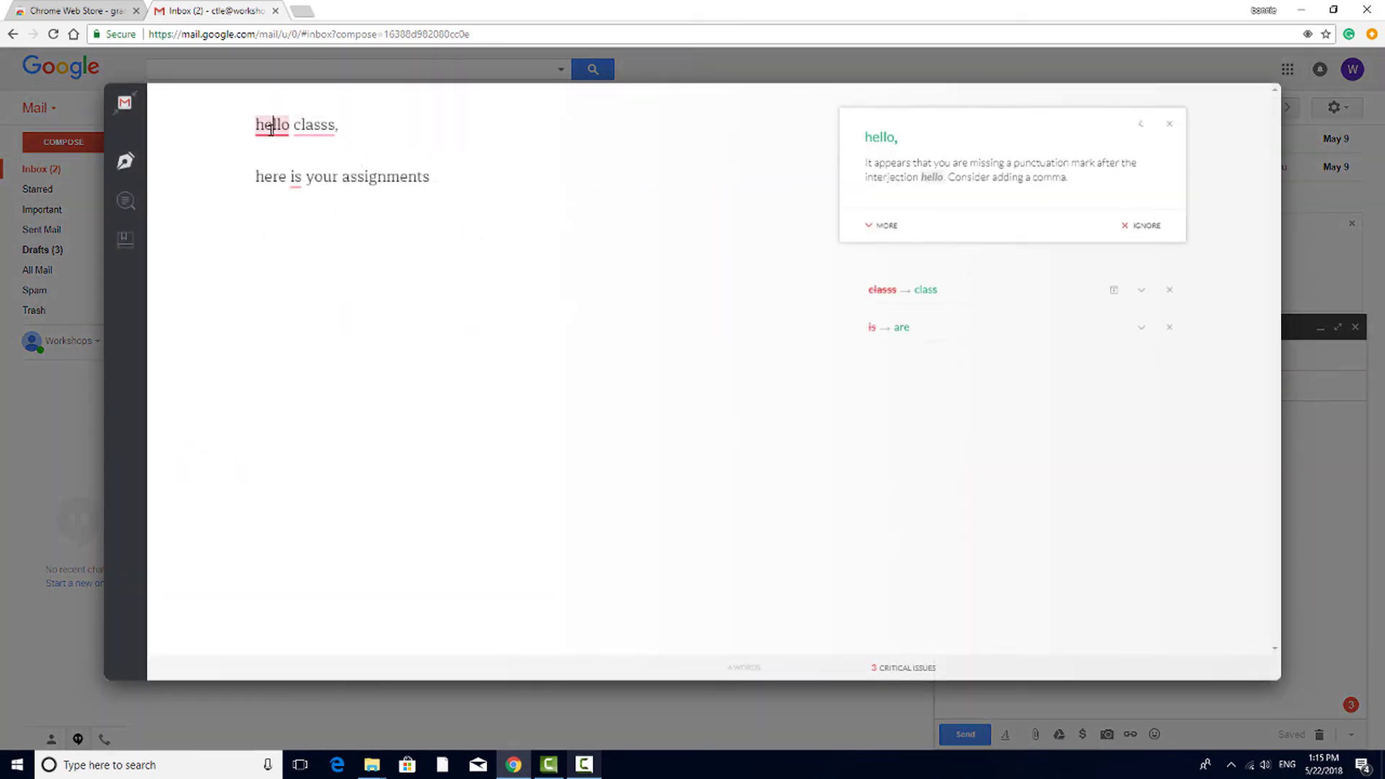
pyautogui.click(317, 127)
pyautogui.click(296, 177)
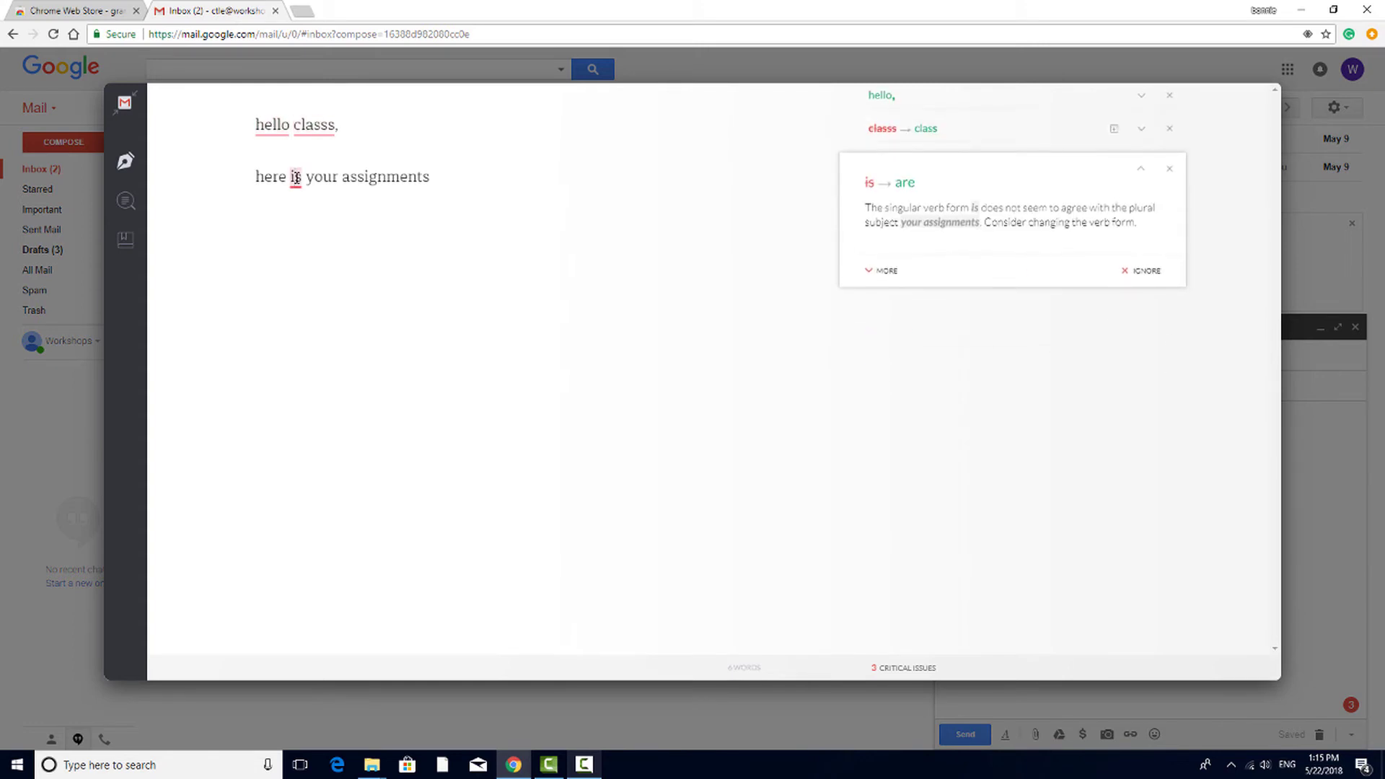
pyautogui.click(1325, 248)
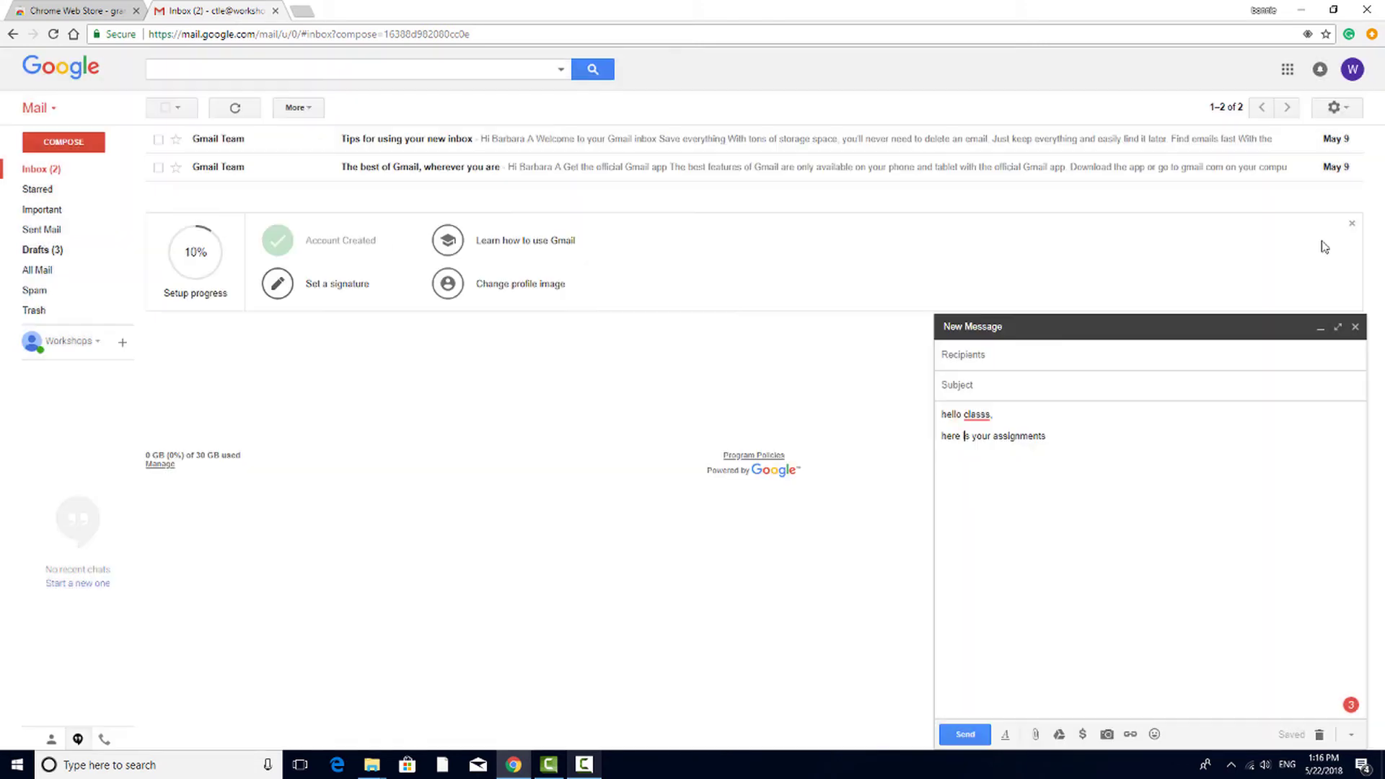
# Close the Gmail draft and tab, returning to the Web Store extensions home
pyautogui.click(1355, 326)
pyautogui.click(275, 11)
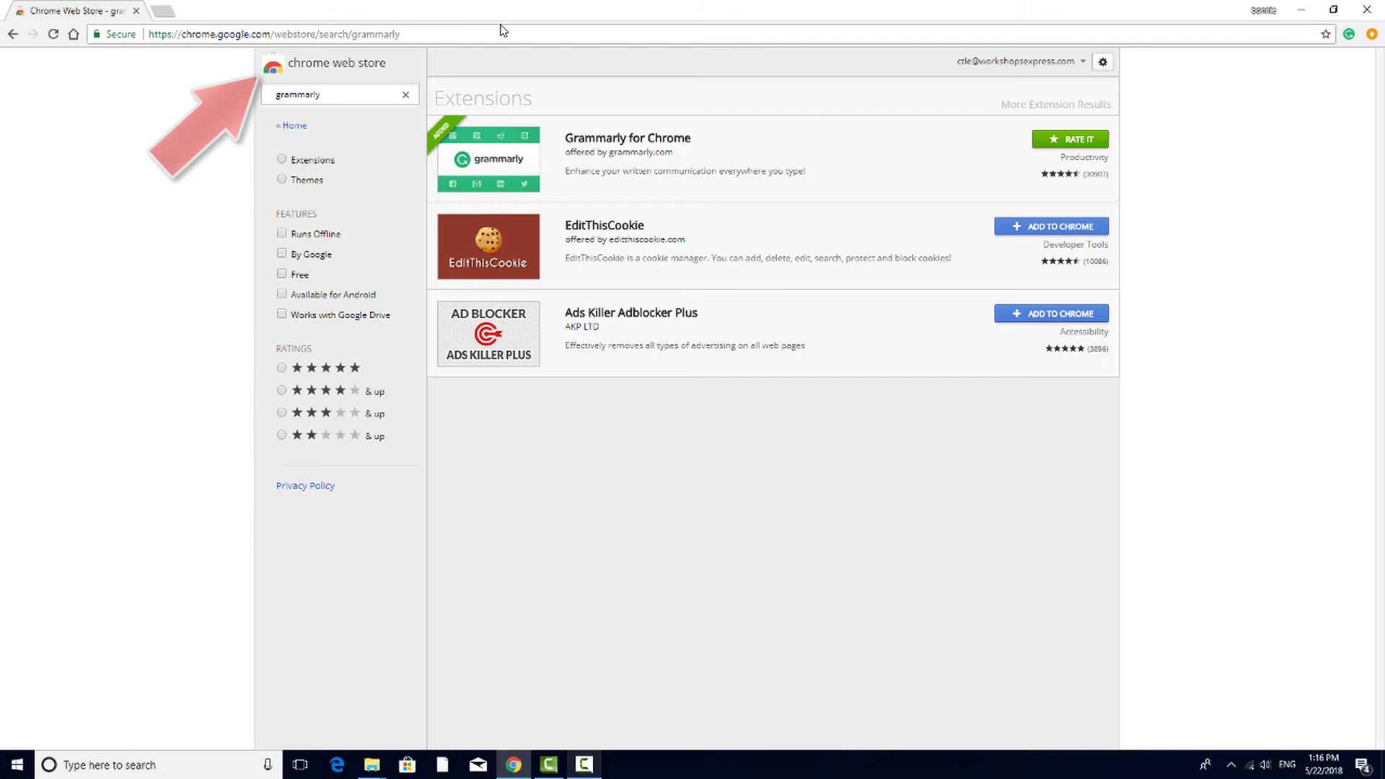
pyautogui.click(275, 68)
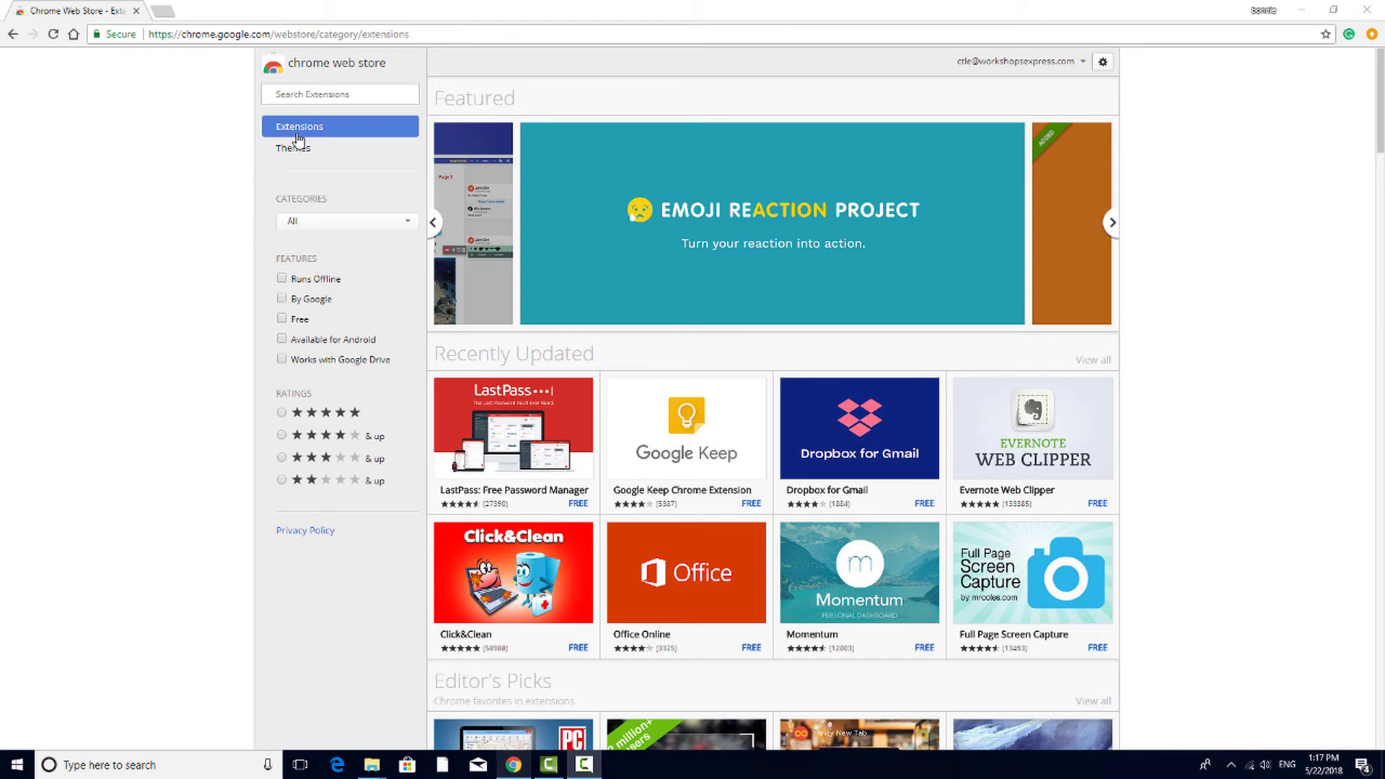
# Search the store for 'tone' and filter the results to extensions by Google
pyautogui.click(308, 94)
pyautogui.write('tone')
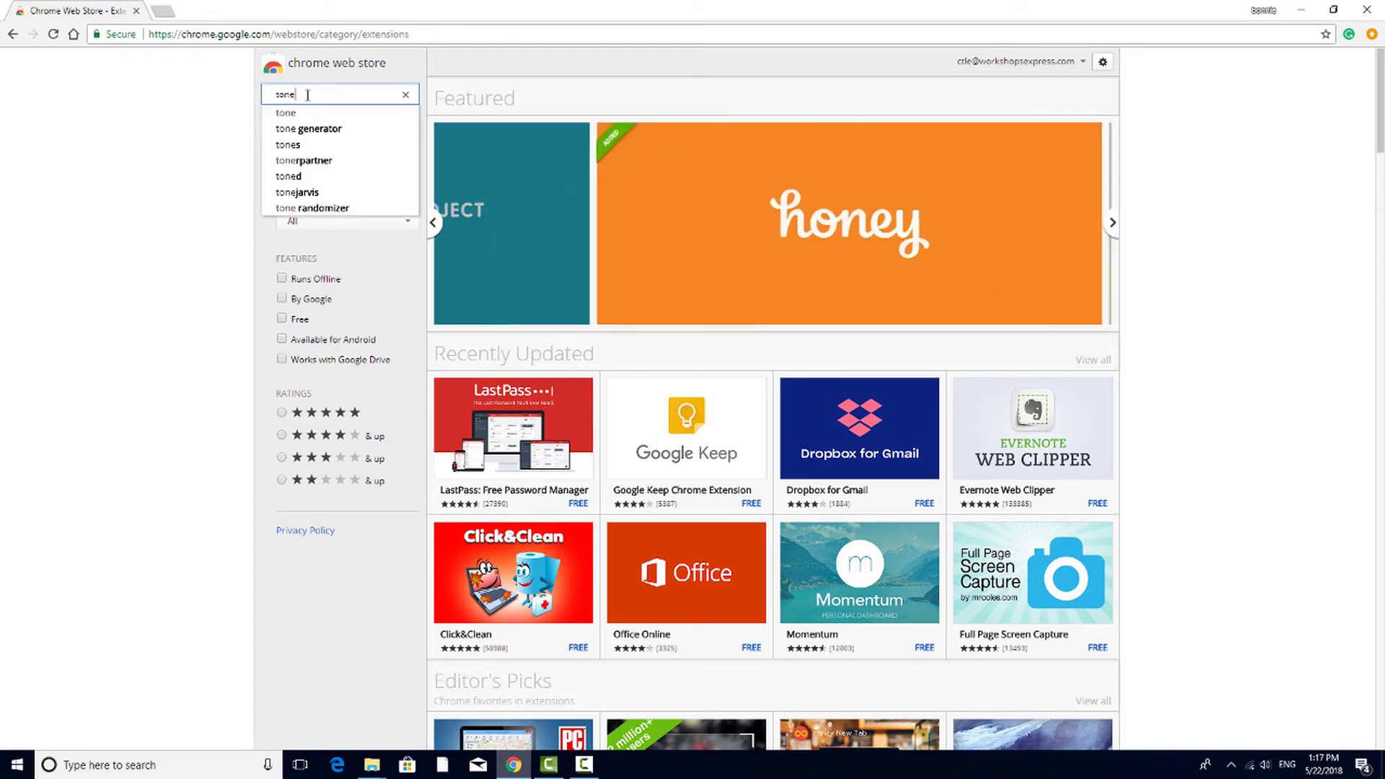
pyautogui.click(309, 112)
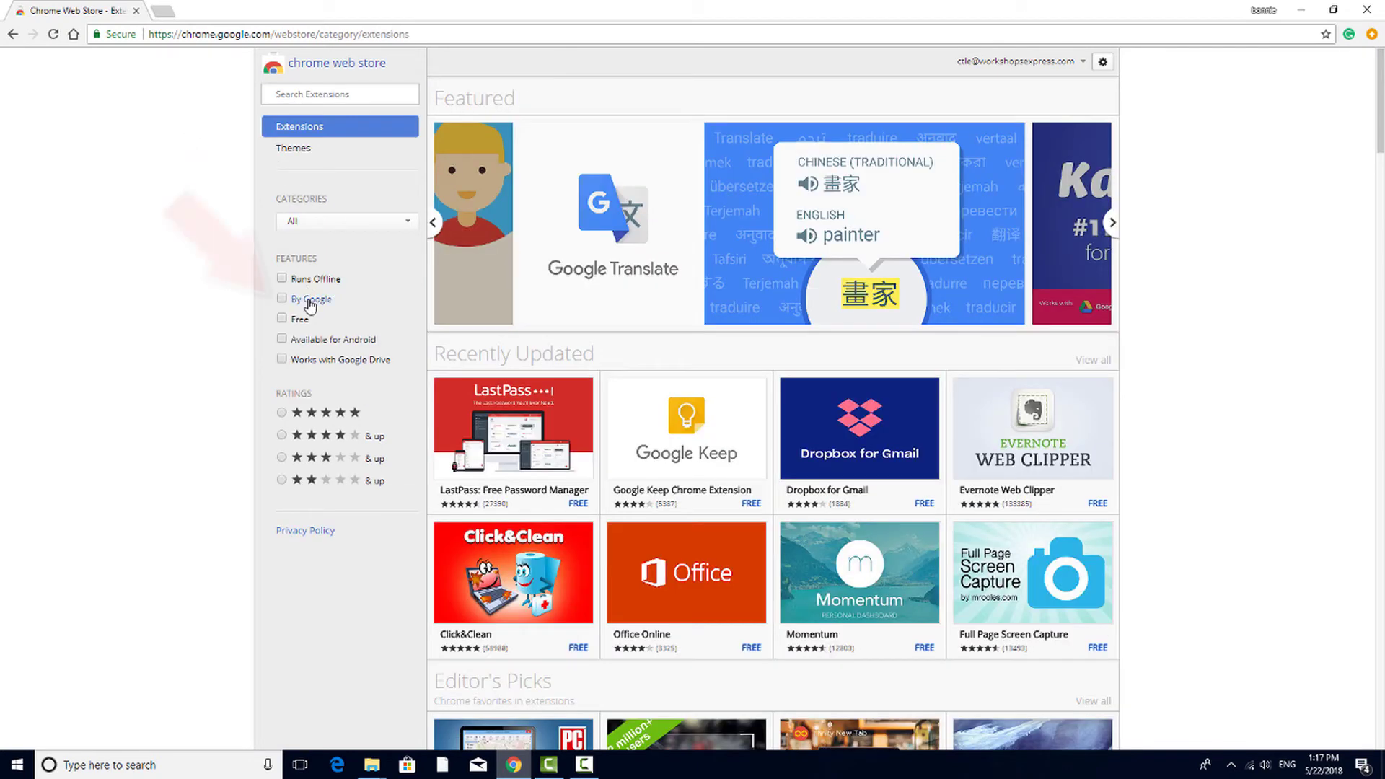
pyautogui.click(282, 298)
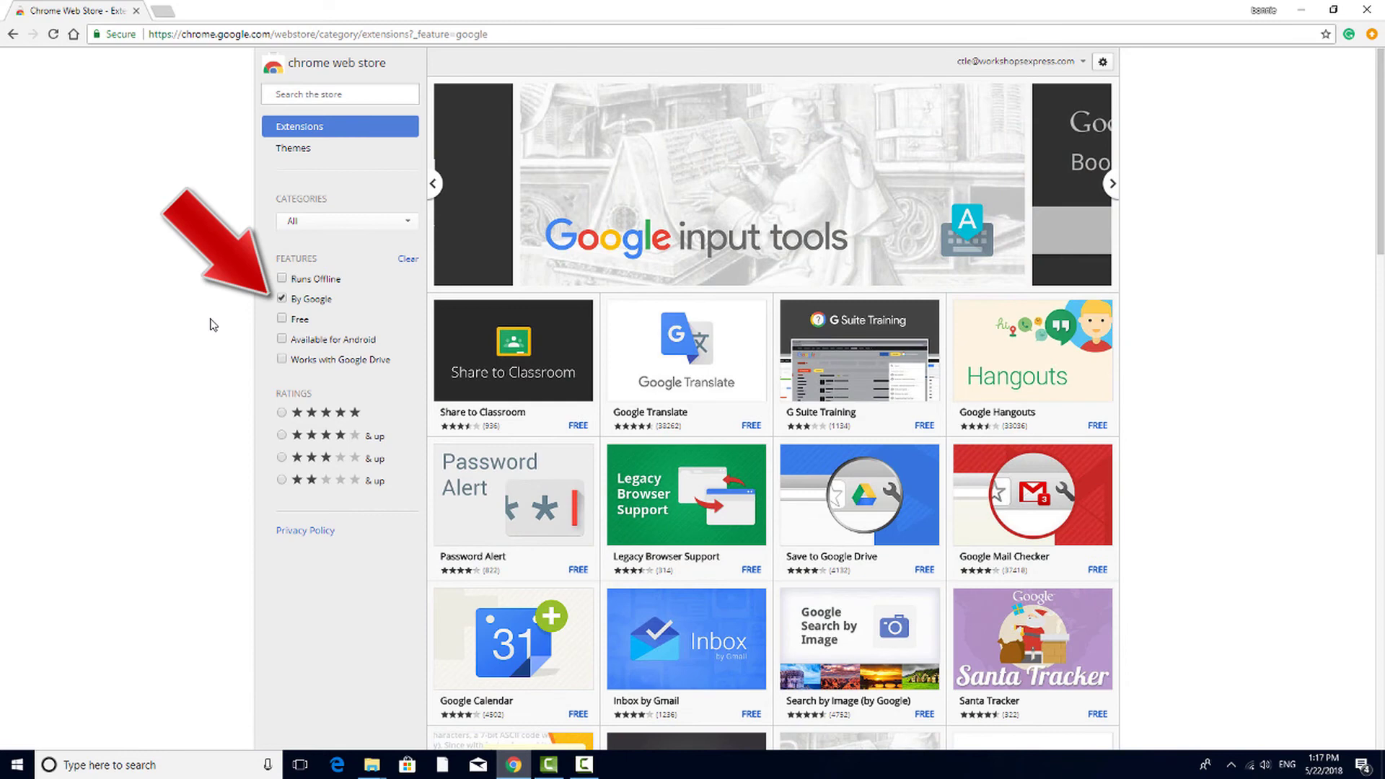
pyautogui.scroll(-6, 1192, 412)
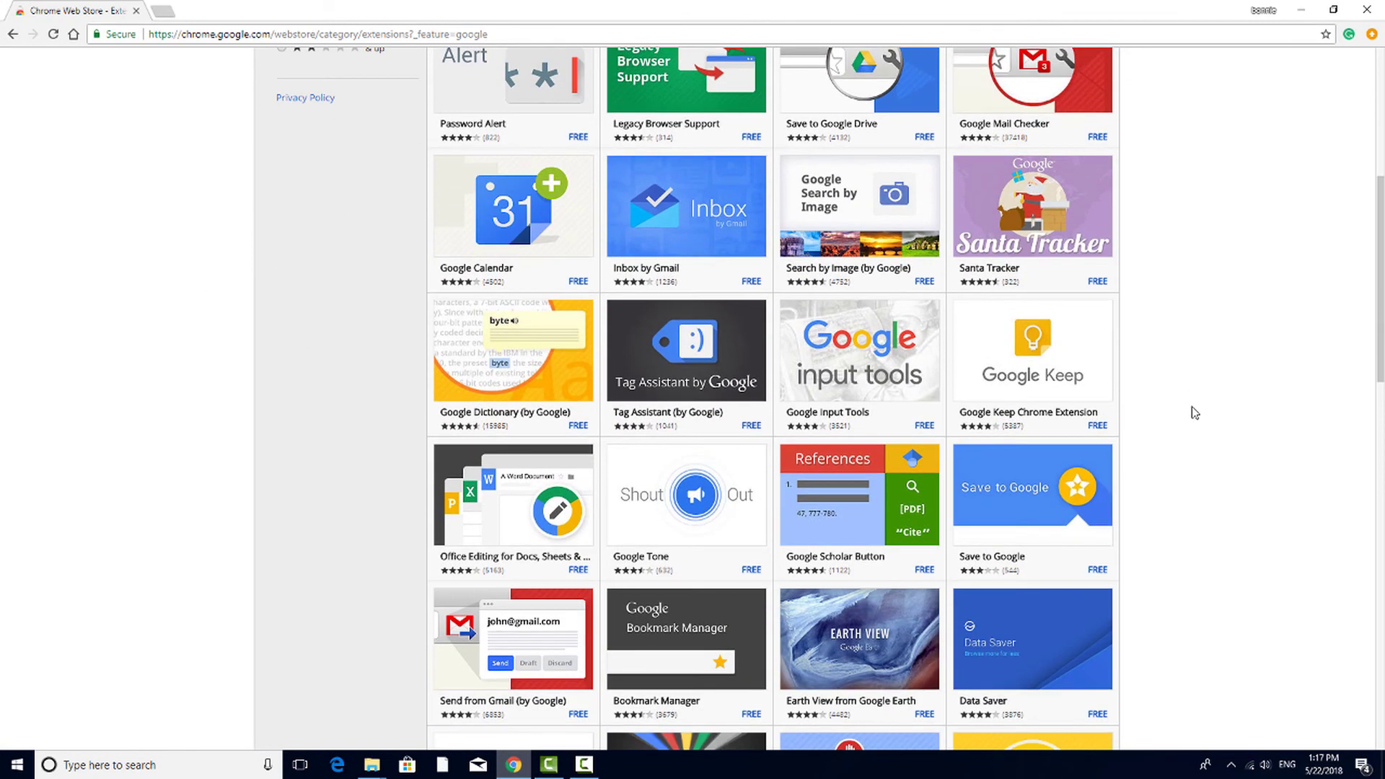
# Add the Google Tone extension to Chrome and close its welcome tab and details
pyautogui.click(698, 498)
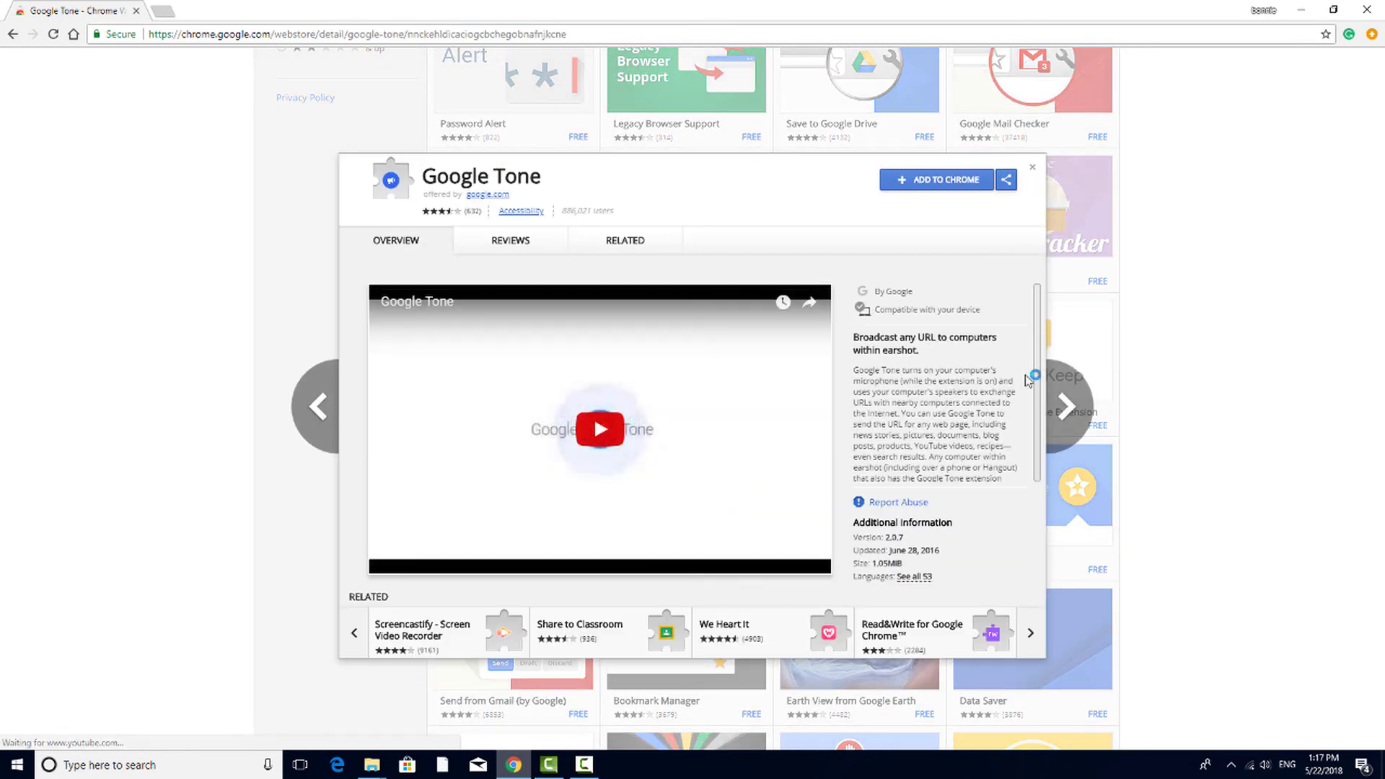
pyautogui.click(938, 180)
pyautogui.click(801, 238)
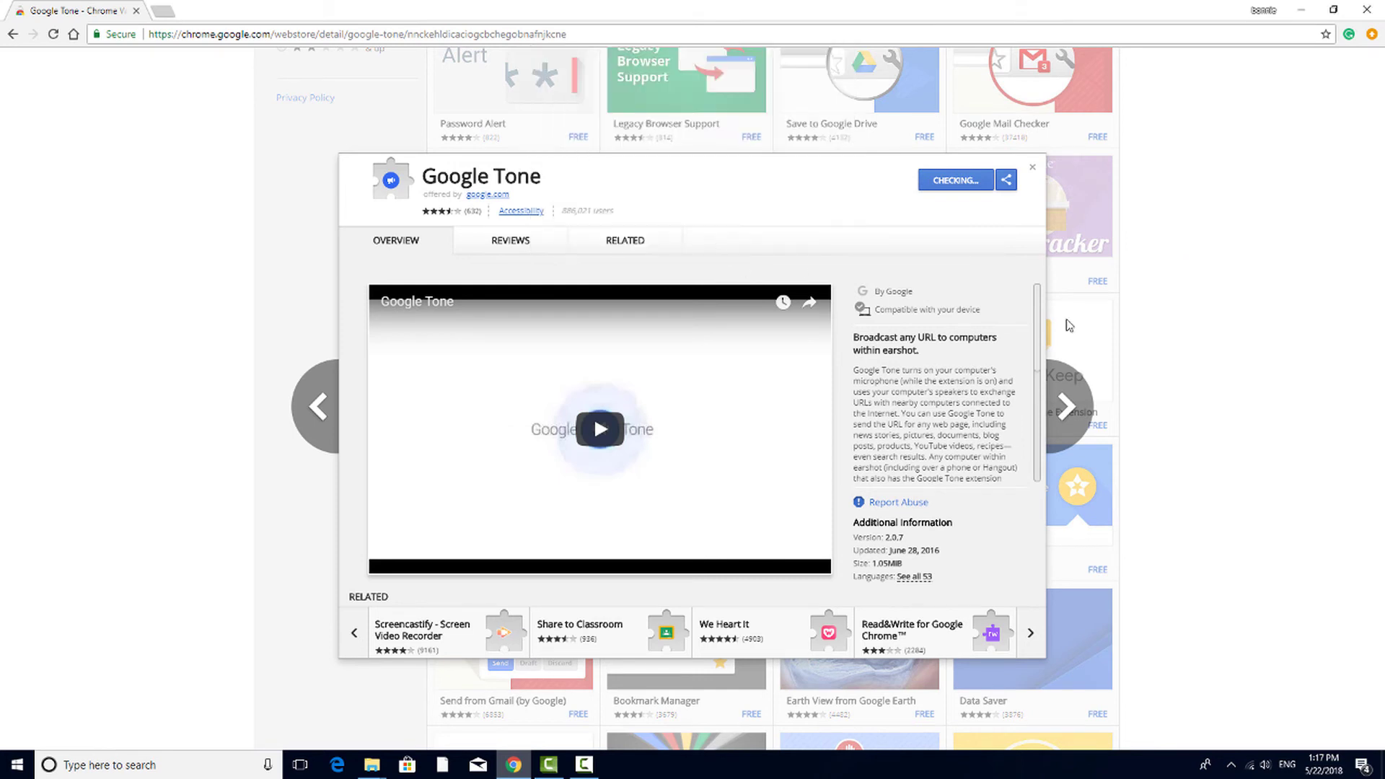
pyautogui.hotkey('ctrl', 'w')
pyautogui.click(1261, 276)
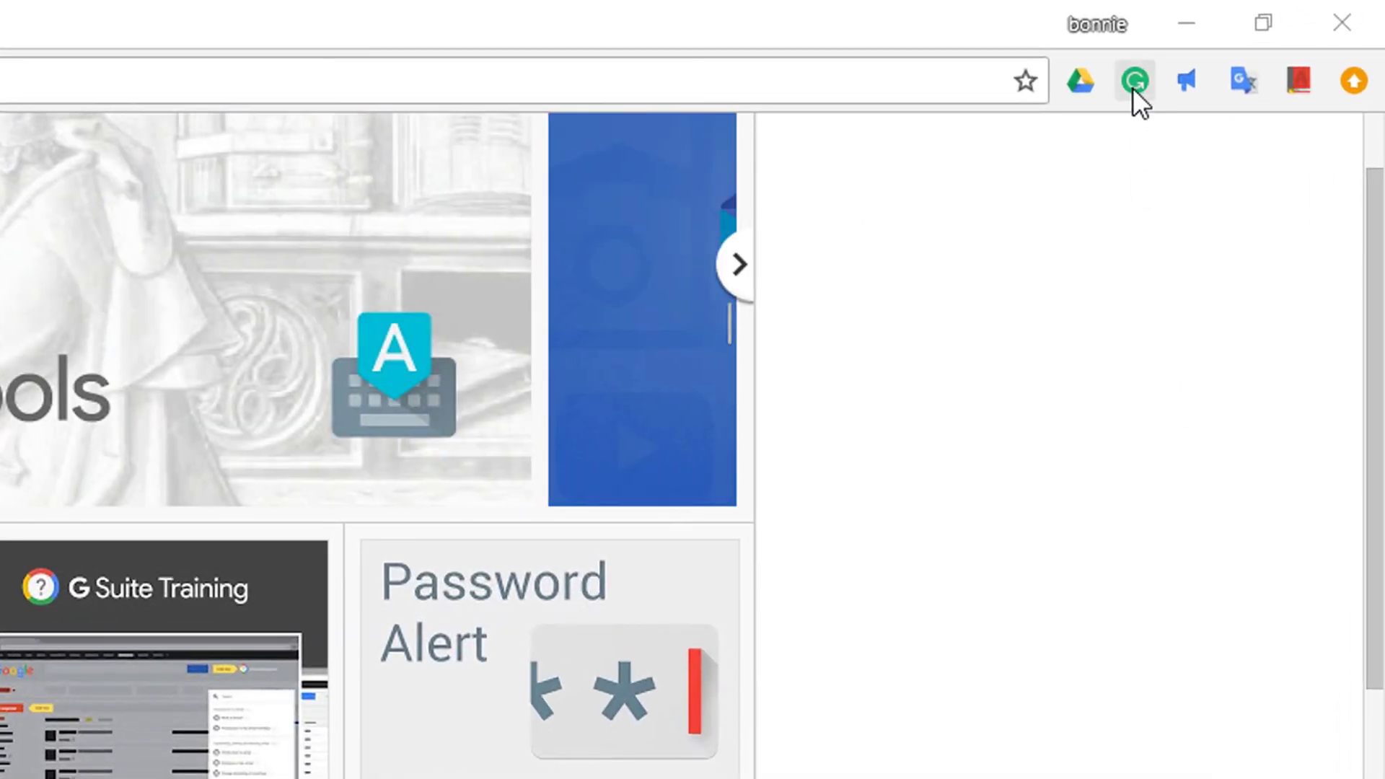
# Open the Grammarly toolbar icon's context menu with remove, hide and manage options
pyautogui.rightClick(1133, 88)
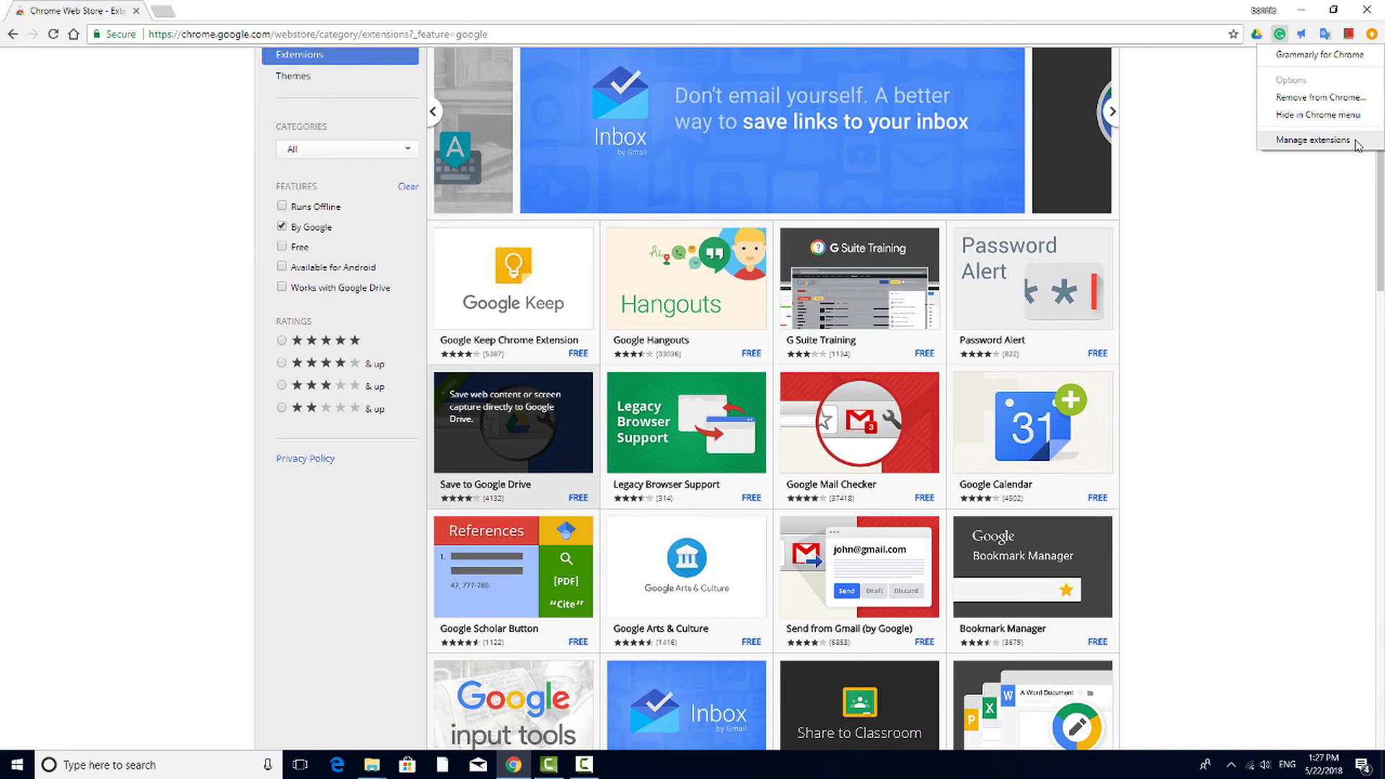
# Open Manage extensions for Grammarly, view all installed extensions, then close the Extensions tab
pyautogui.click(1315, 331)
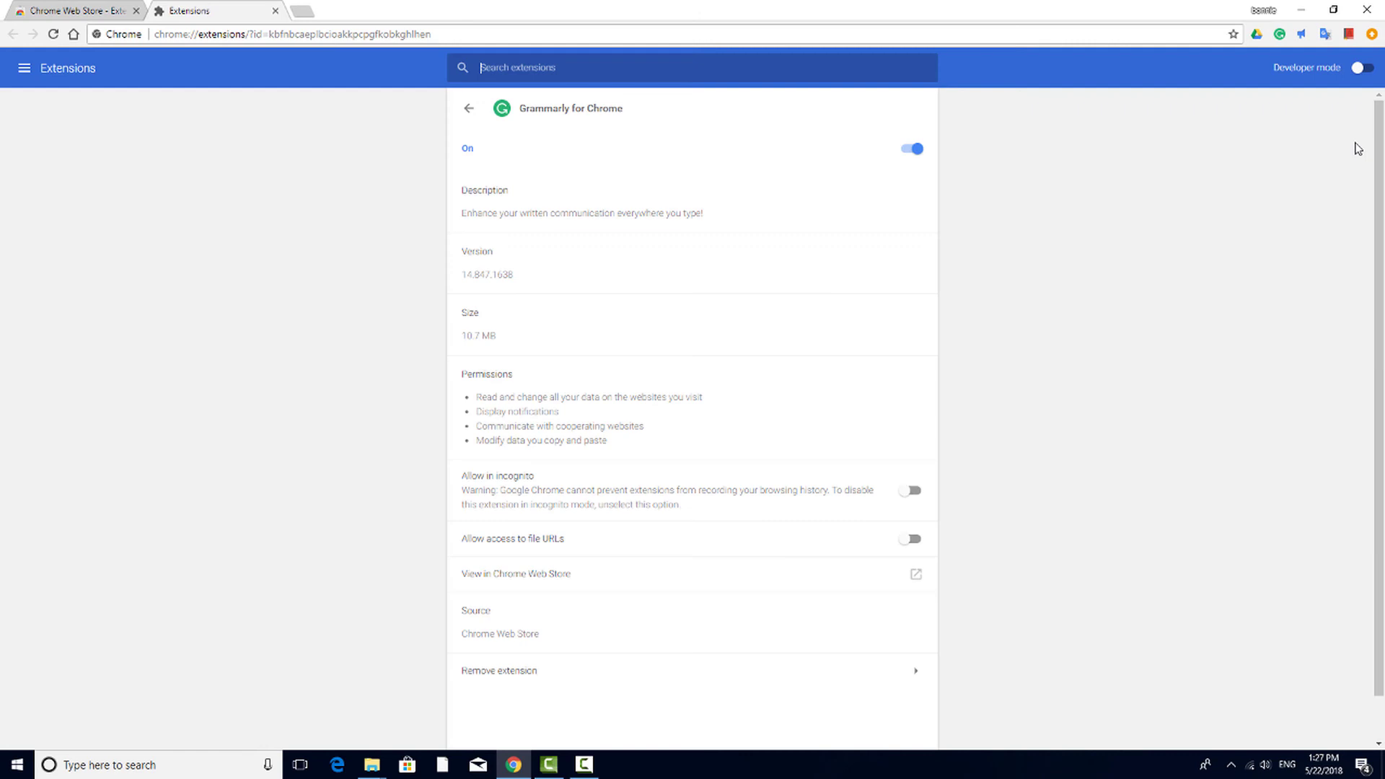
pyautogui.click(469, 111)
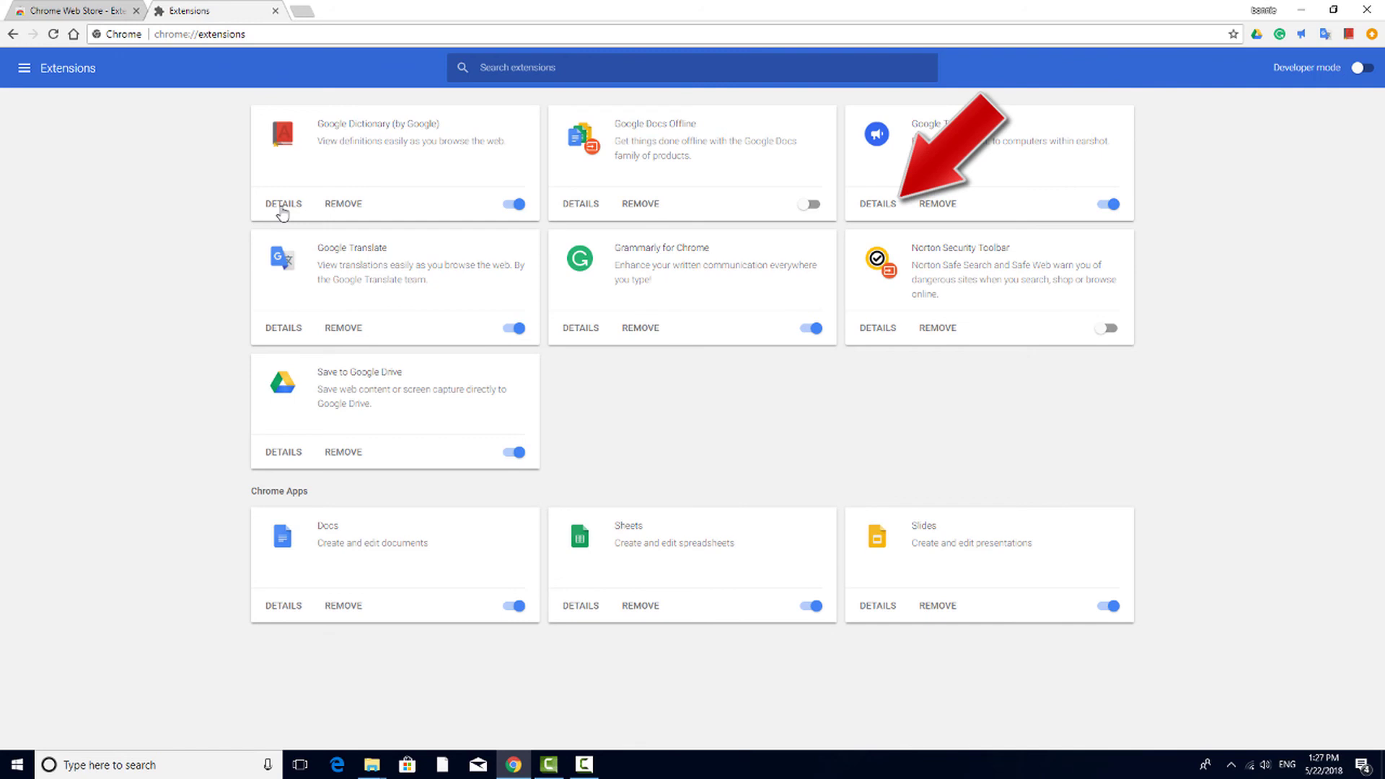
pyautogui.hotkey('ctrl', 'w')
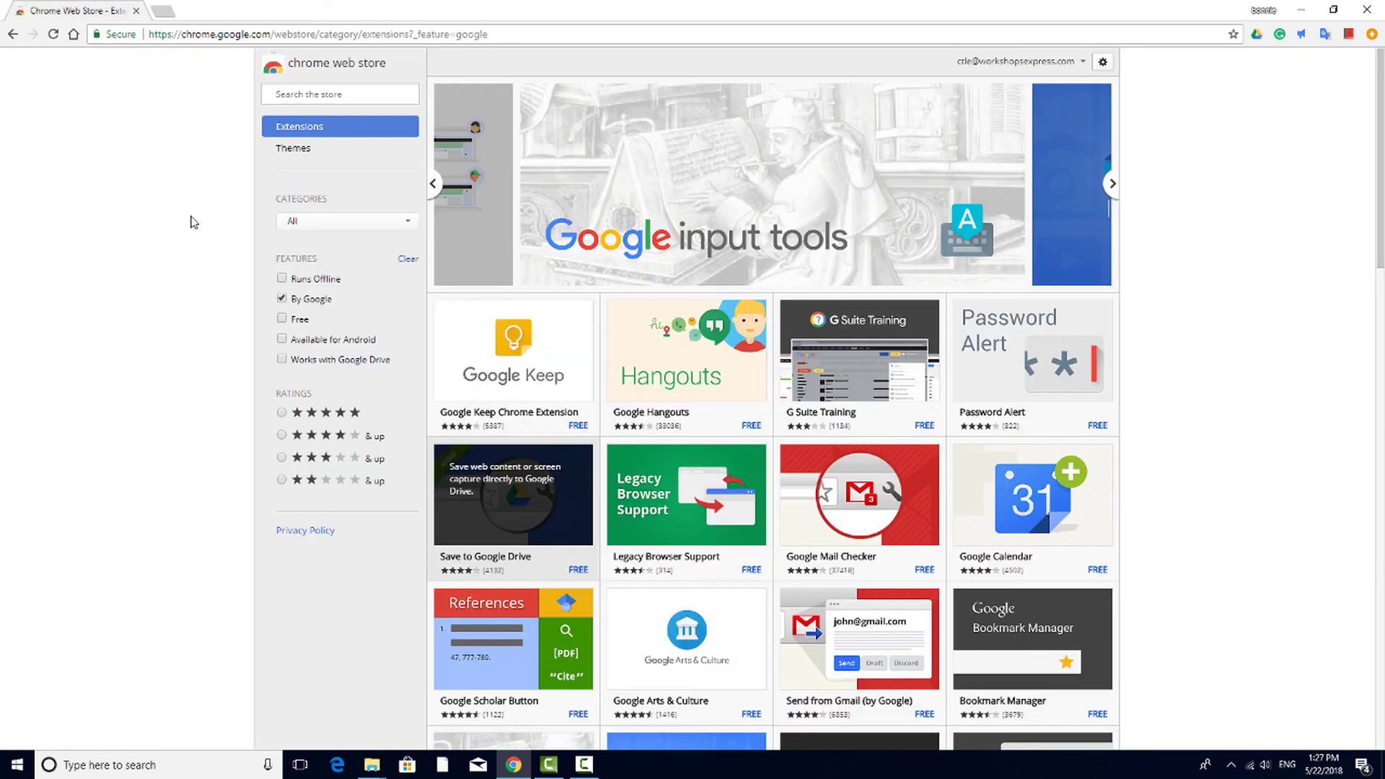
# Install the Unknown Space theme from the store's Themes and view it on a new tab
pyautogui.click(298, 156)
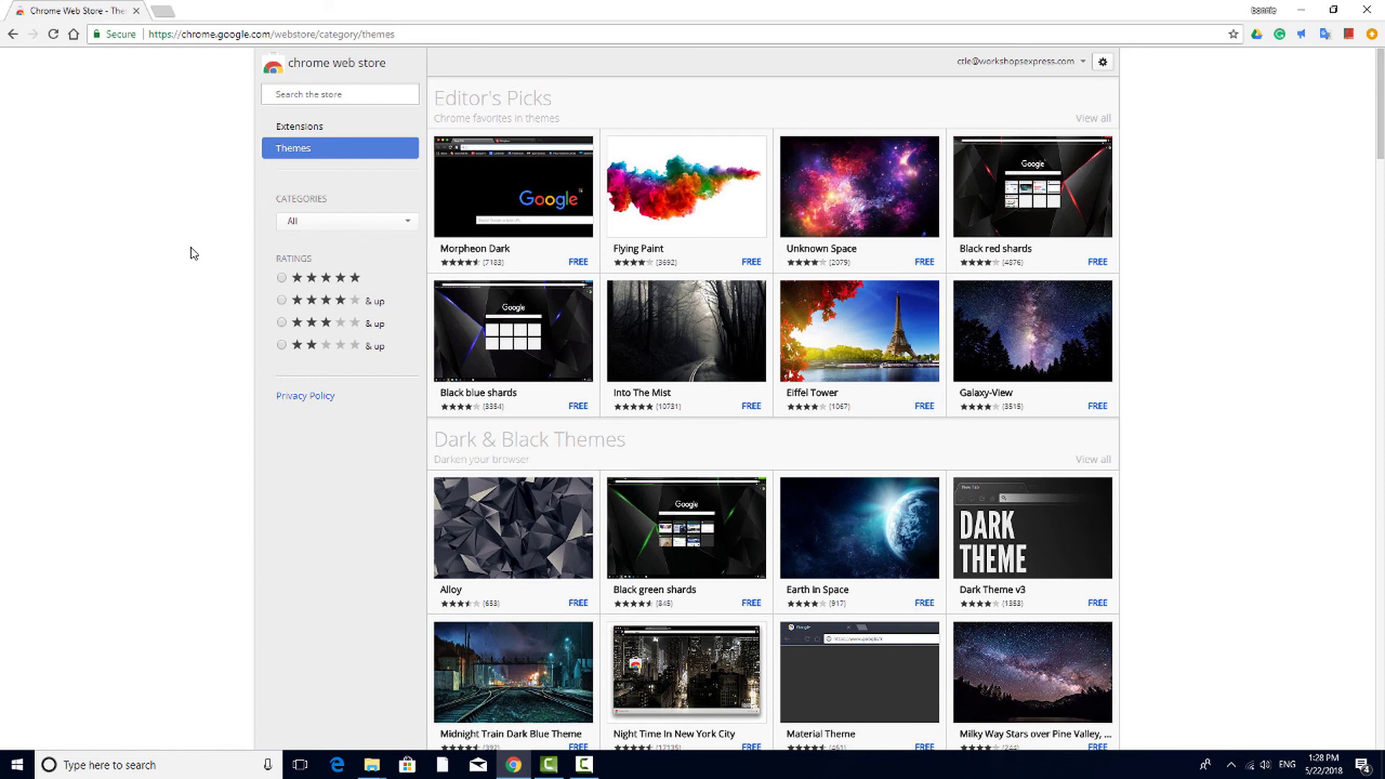
pyautogui.click(863, 203)
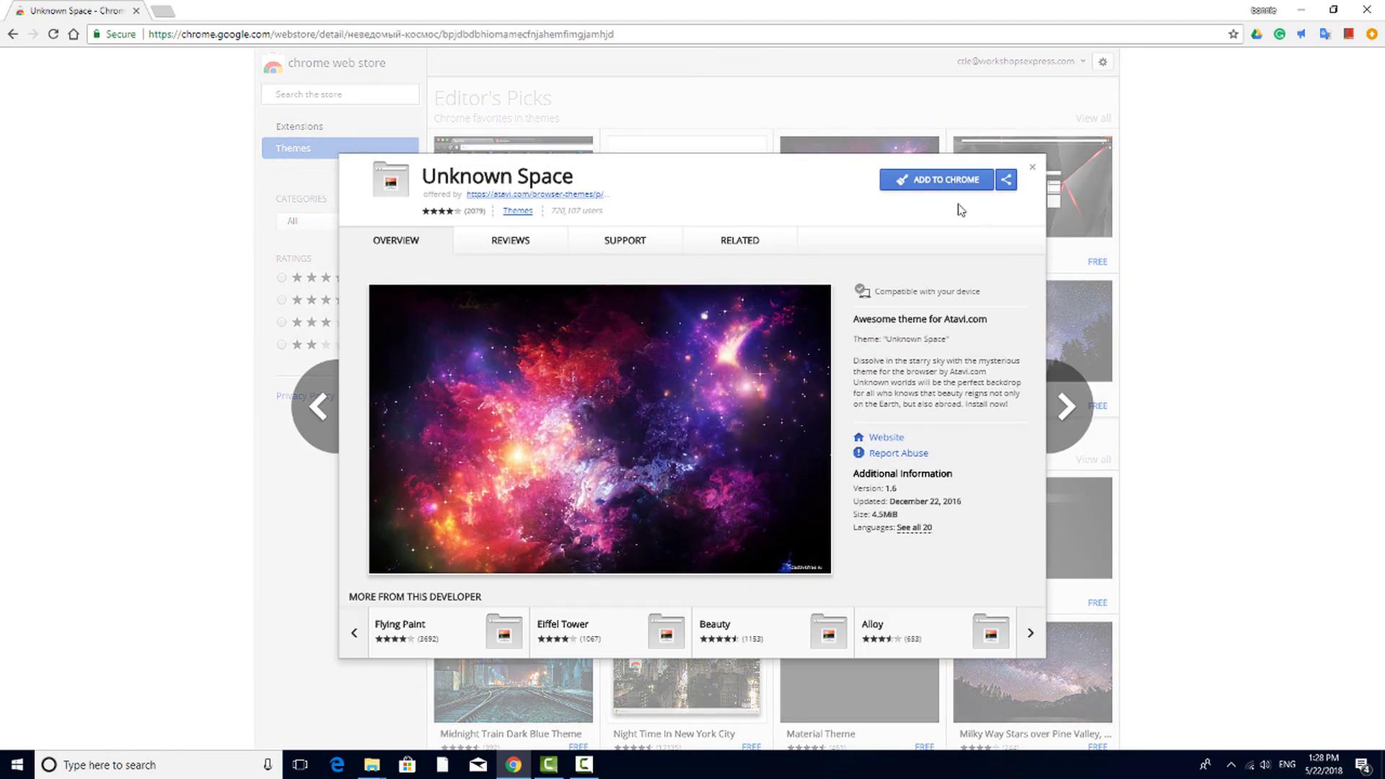
pyautogui.click(946, 181)
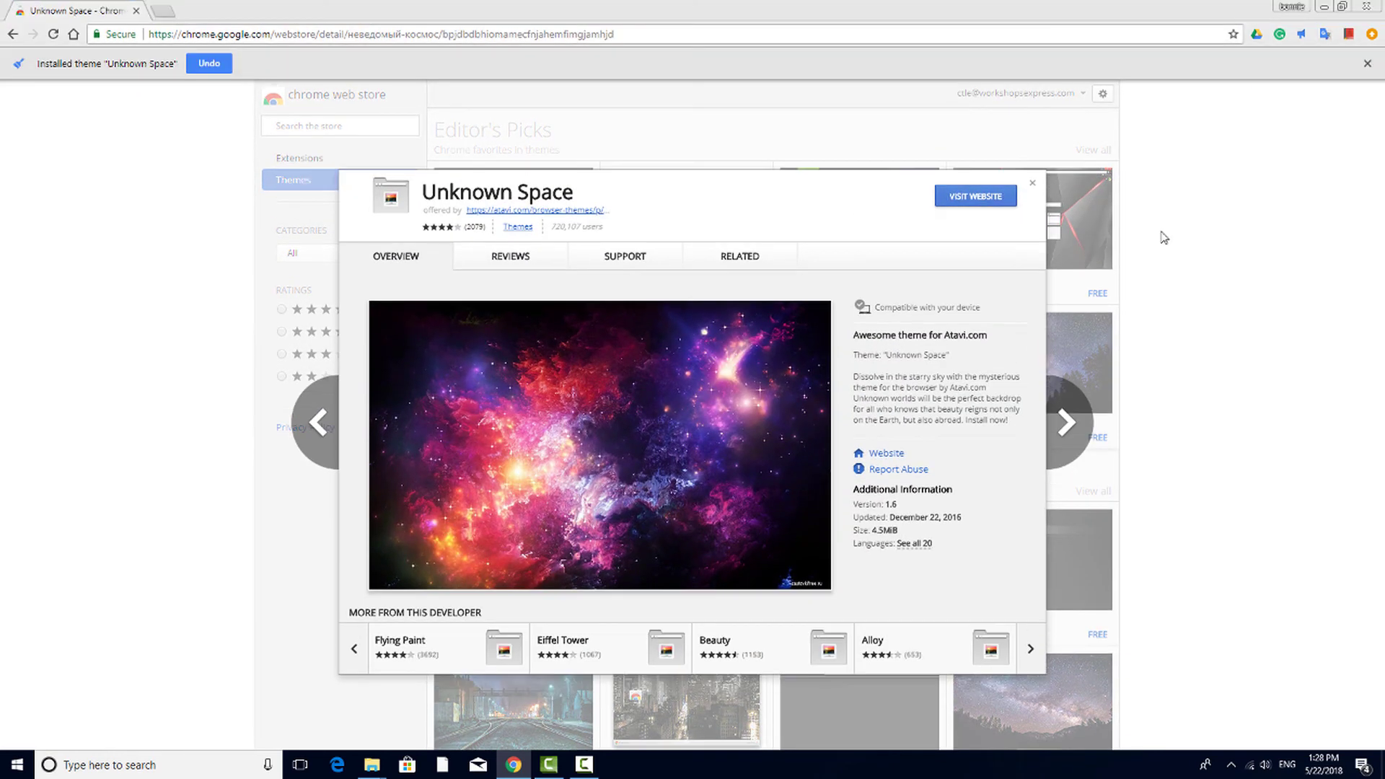
pyautogui.click(1033, 182)
pyautogui.hotkey('ctrl', 't')
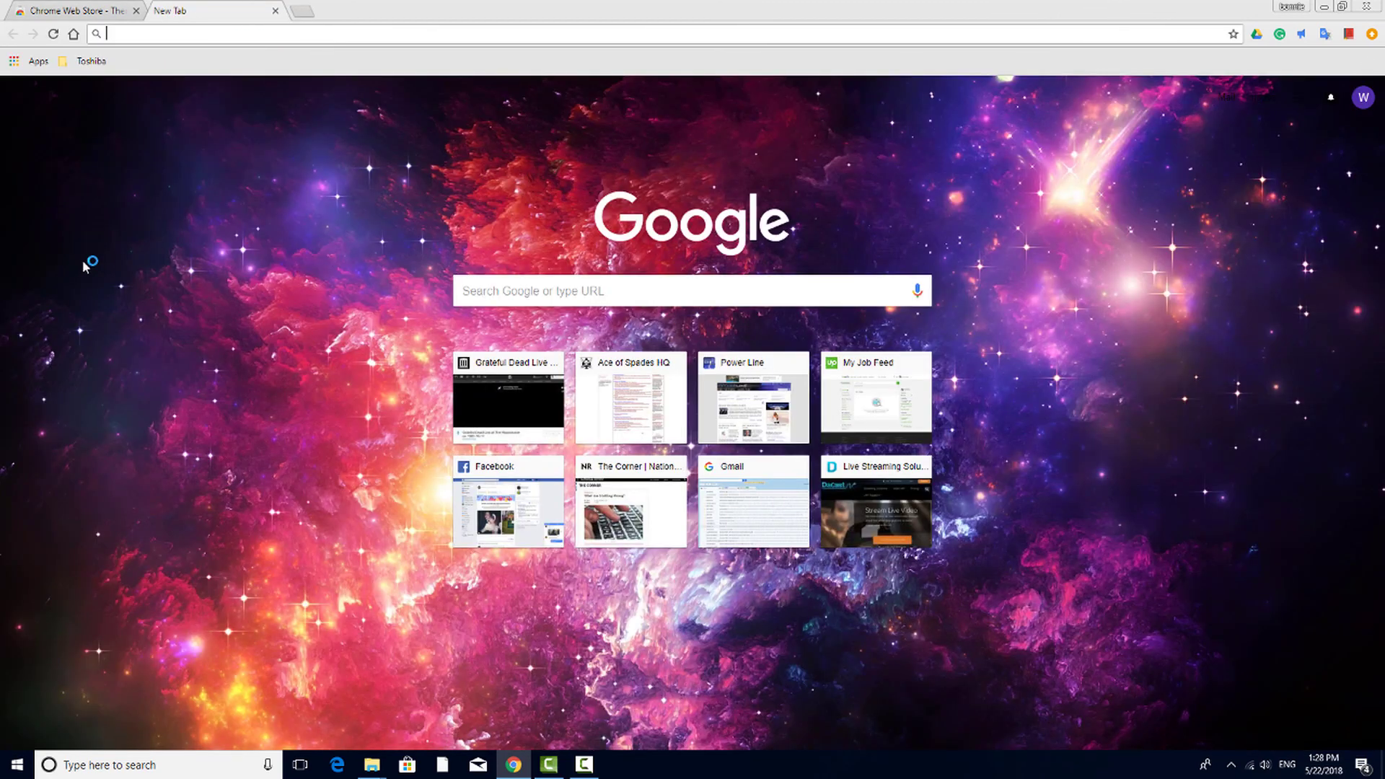